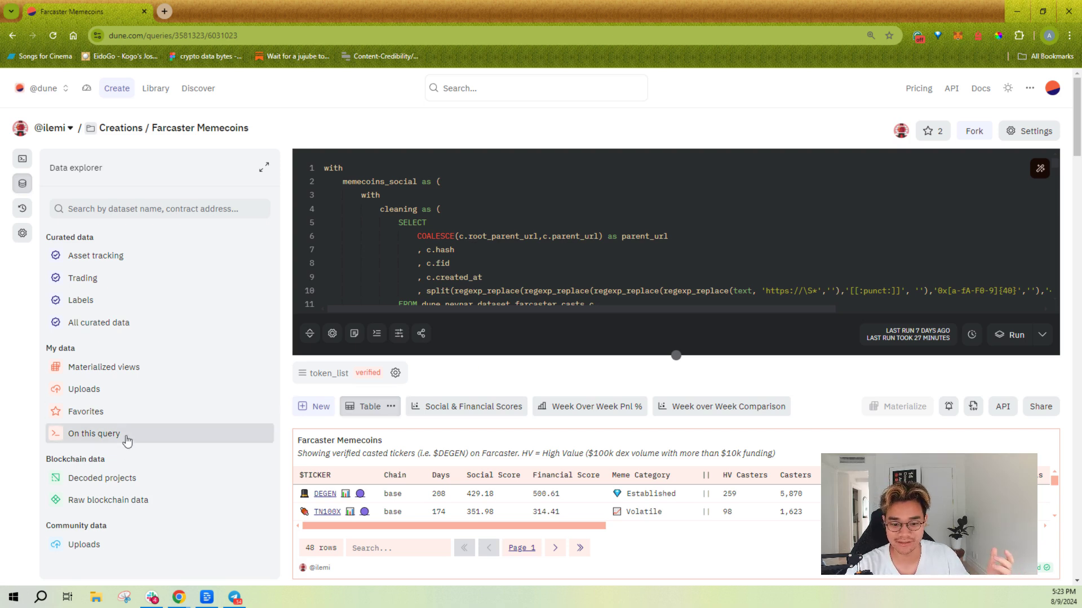
# - List the seven tables the Farcaster Memecoins query uses, such as dune.neynar.dataset_farcaster_casts
pyautogui.click(93, 433)
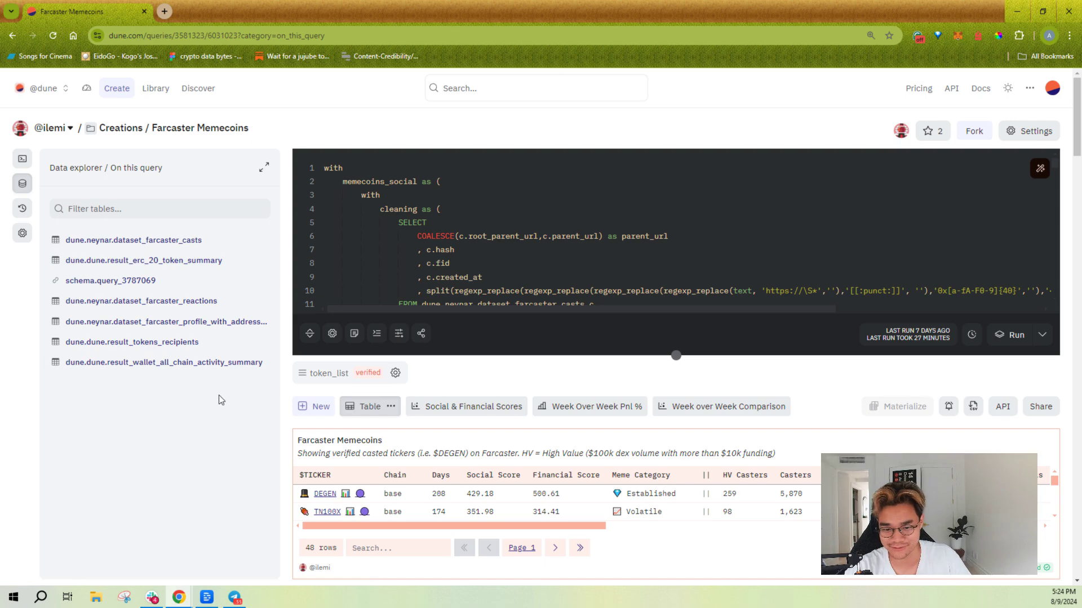
# - Return the data explorer to curated, my, blockchain and community data categories
pyautogui.click(125, 210)
pyautogui.click(90, 168)
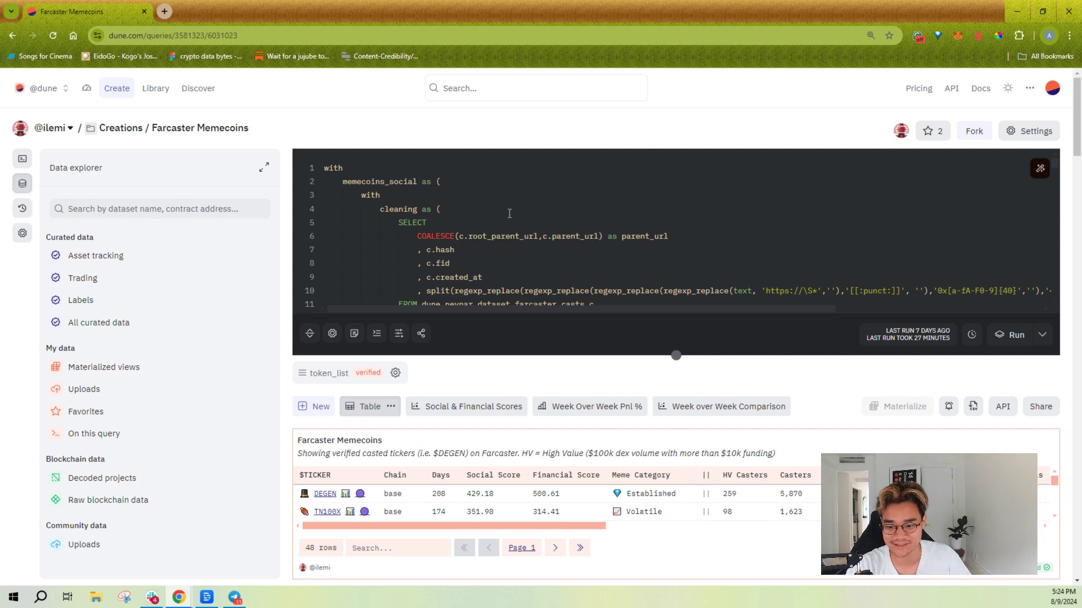
pyautogui.scroll(-3, 511, 220)
pyautogui.scroll(3, 524, 241)
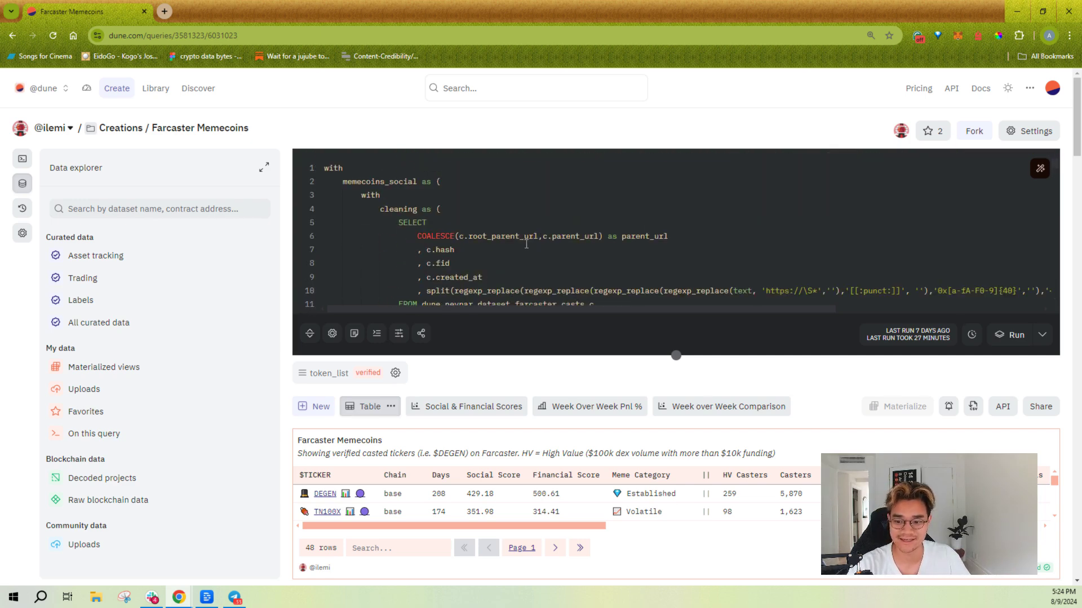
pyautogui.click(121, 265)
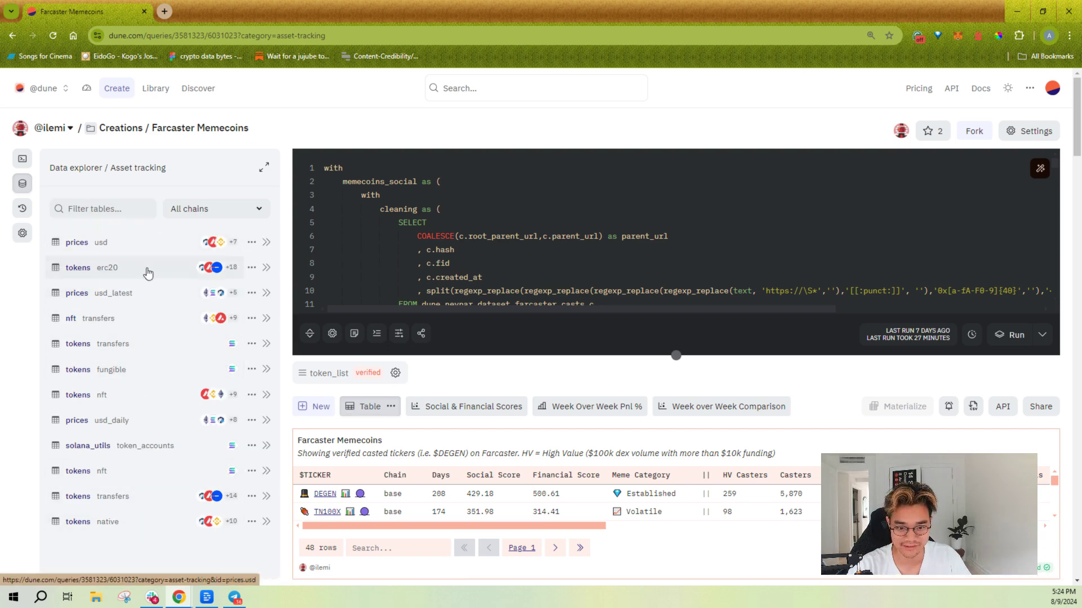
pyautogui.click(78, 169)
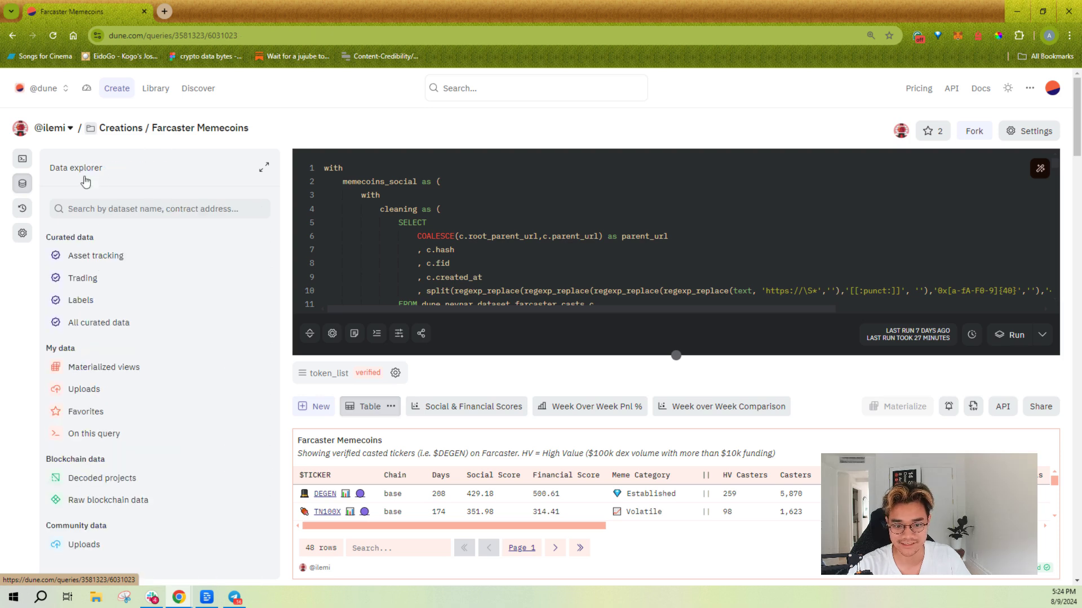
pyautogui.click(125, 301)
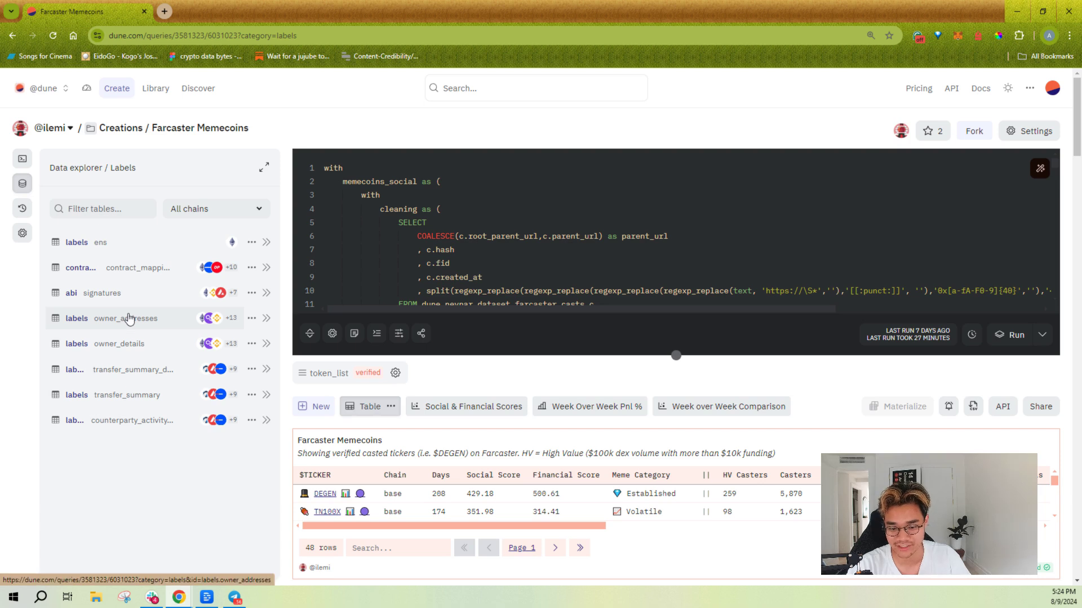
pyautogui.click(90, 178)
pyautogui.click(112, 282)
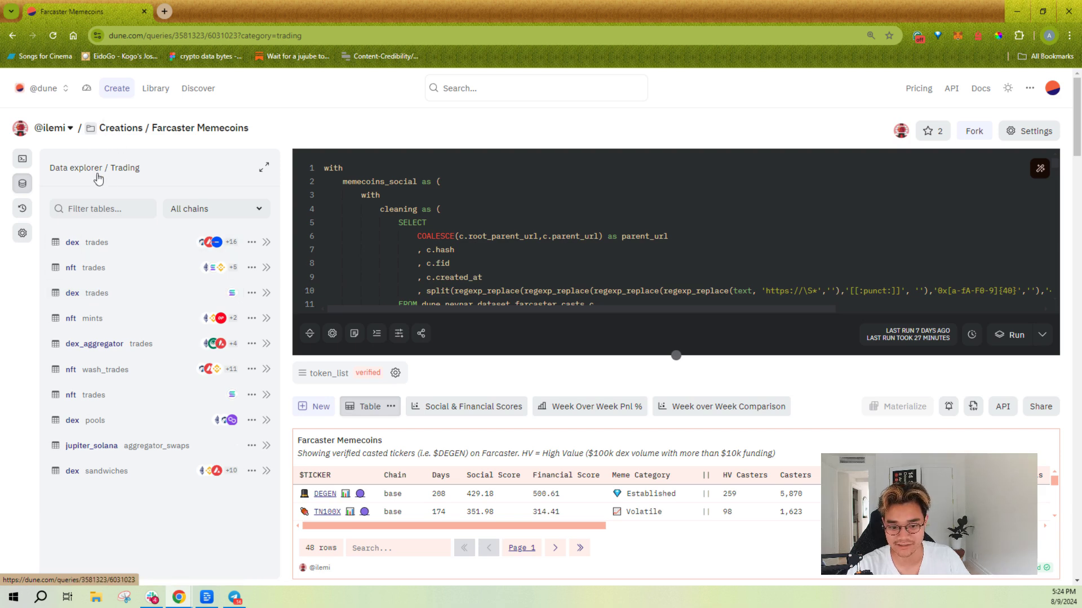
pyautogui.click(76, 167)
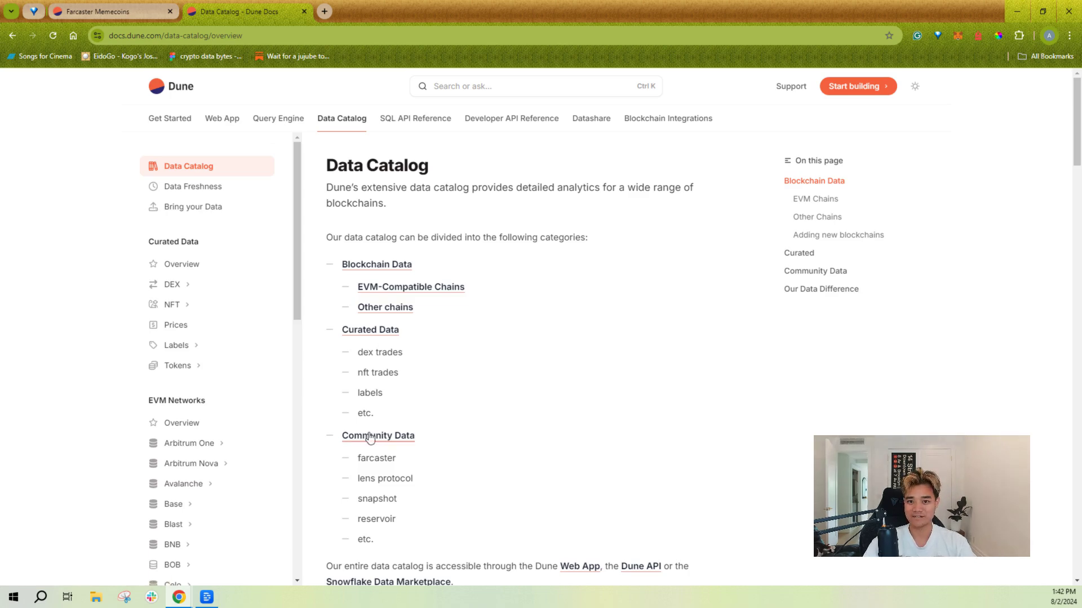
# - Scroll through the Data Catalog page's EVM Chains section and back up
pyautogui.scroll(-9, 500, 482)
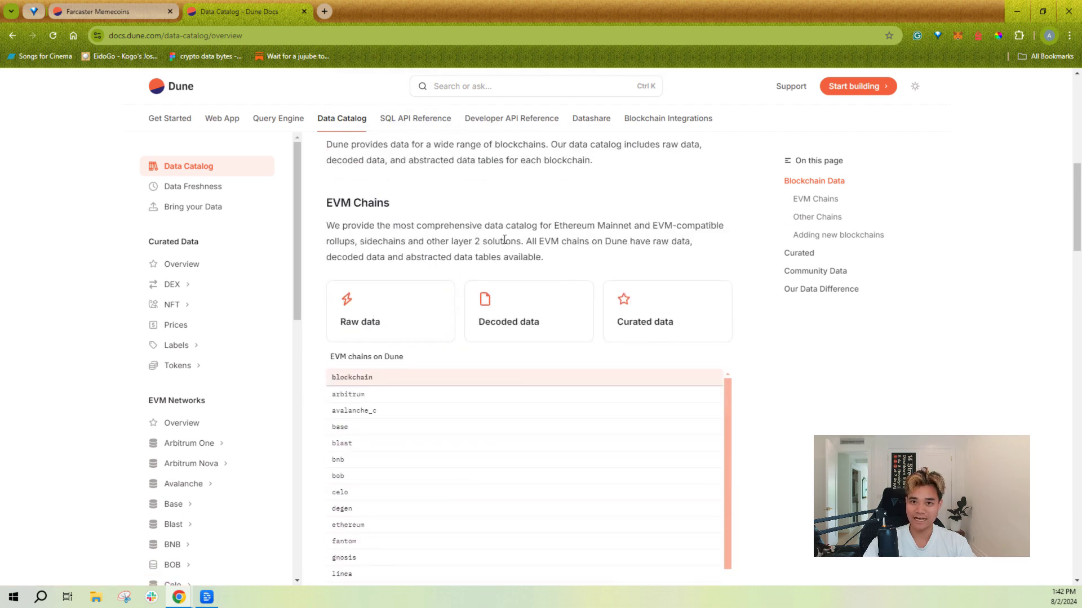
pyautogui.scroll(5, 546, 316)
pyautogui.scroll(4, 546, 315)
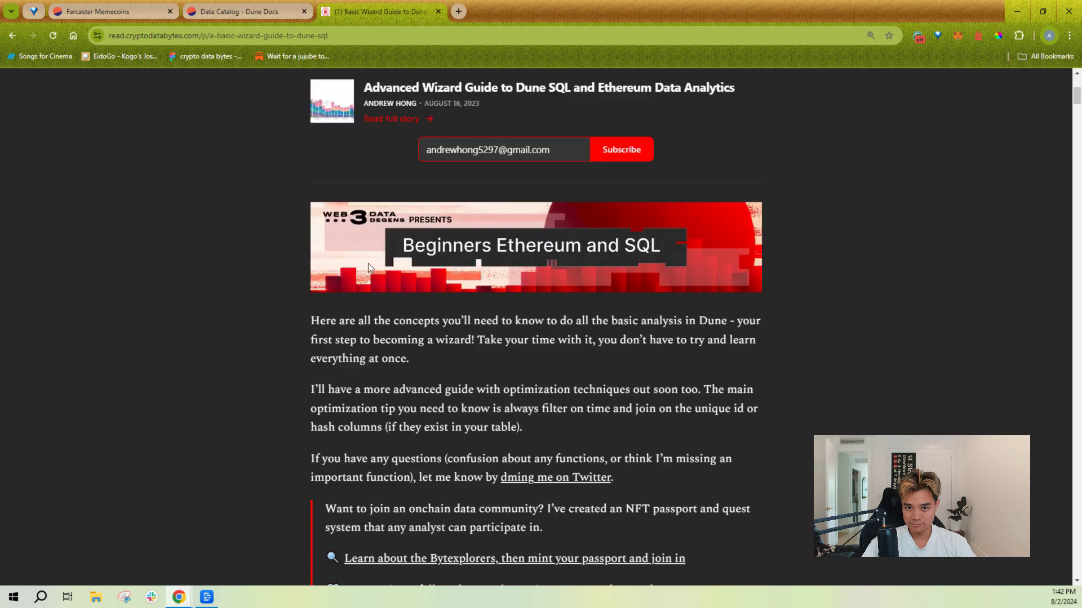
pyautogui.scroll(-10, 536, 327)
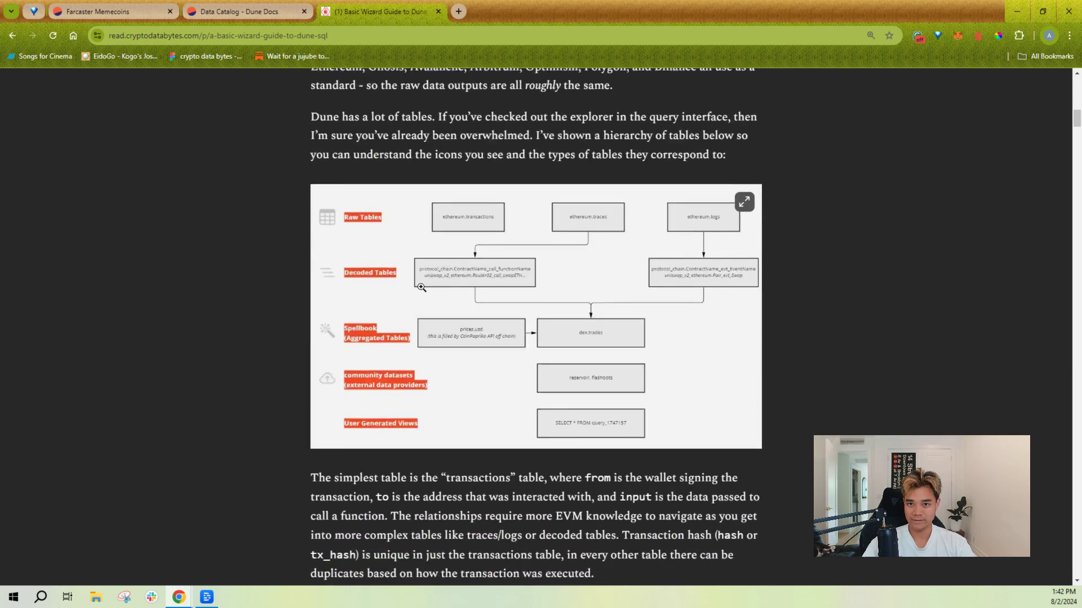
# - Enlarge the article's Dune table-hierarchy diagram, close it, and return to the Data Catalog tab
pyautogui.click(446, 285)
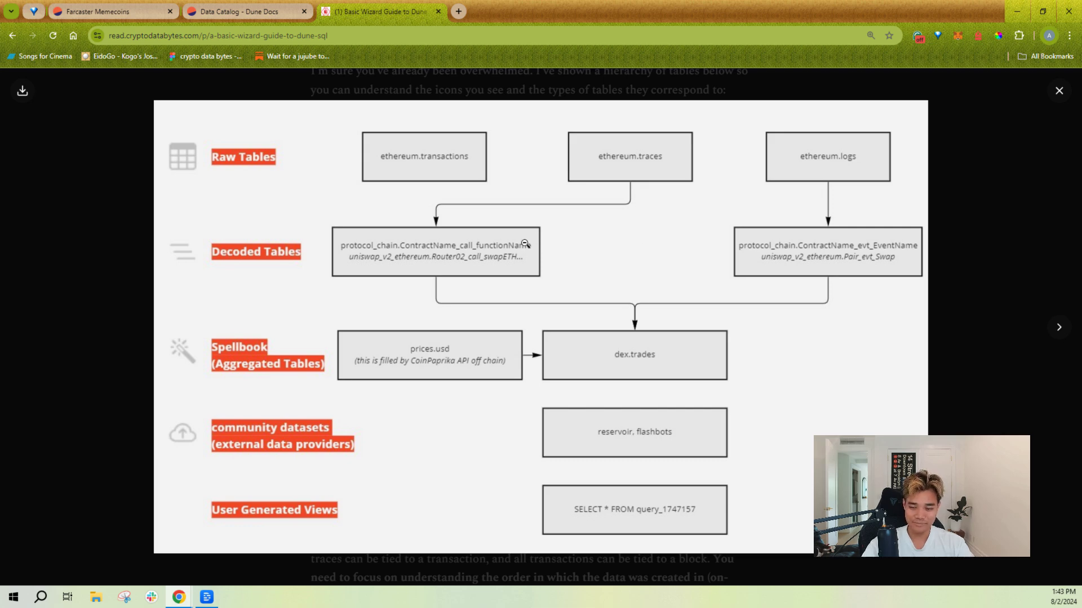
pyautogui.click(511, 222)
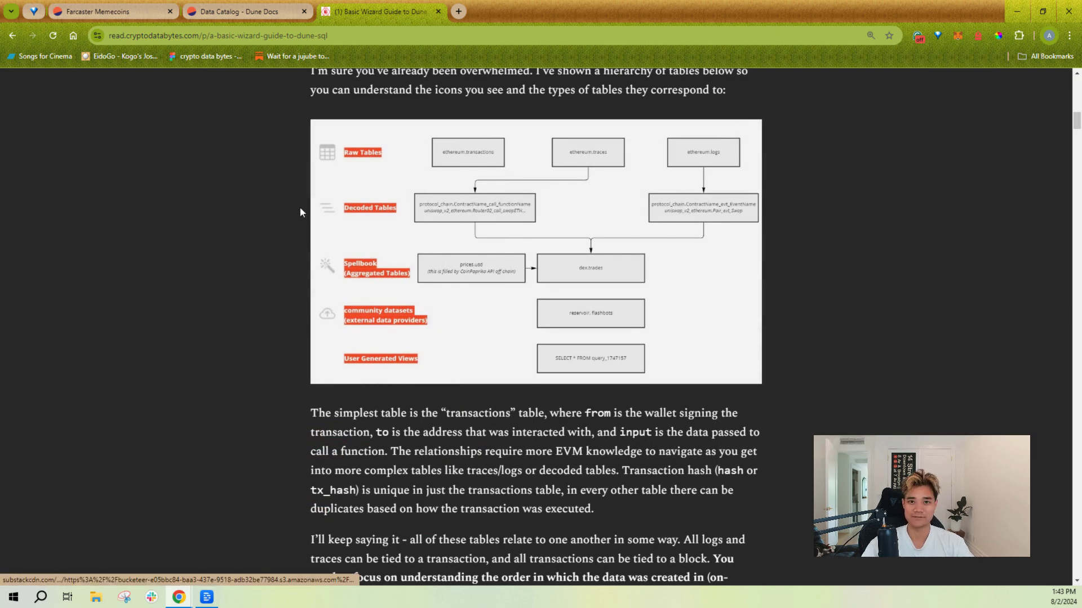
pyautogui.click(276, 16)
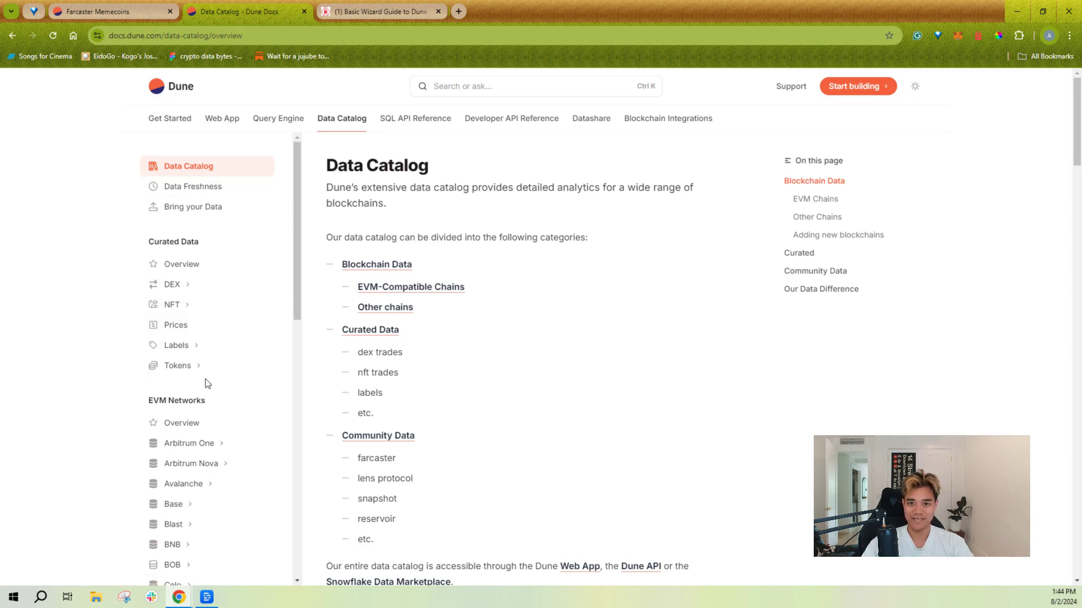
# - Browse the ethereum.transactions raw table's column descriptions, then go back to Farcaster Memecoins
pyautogui.click(398, 273)
pyautogui.click(391, 361)
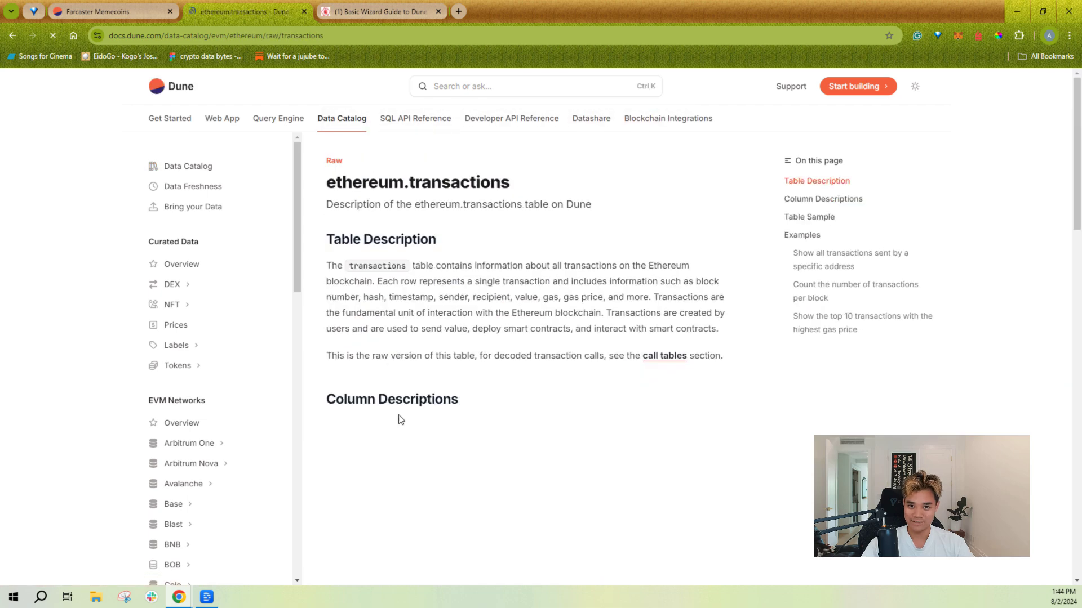
pyautogui.scroll(-4, 449, 369)
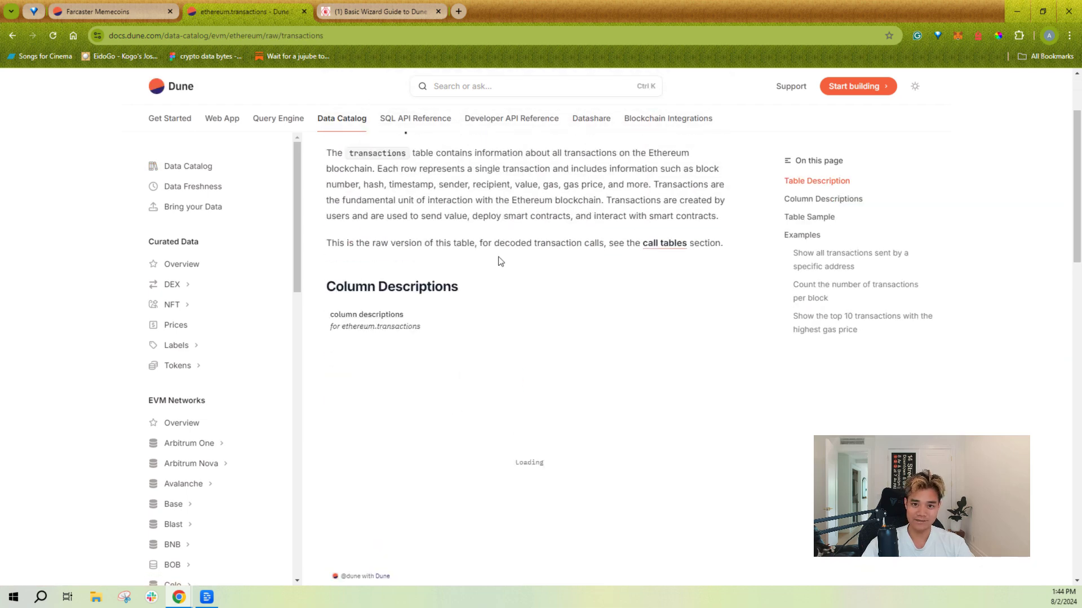
pyautogui.scroll(-1, 424, 372)
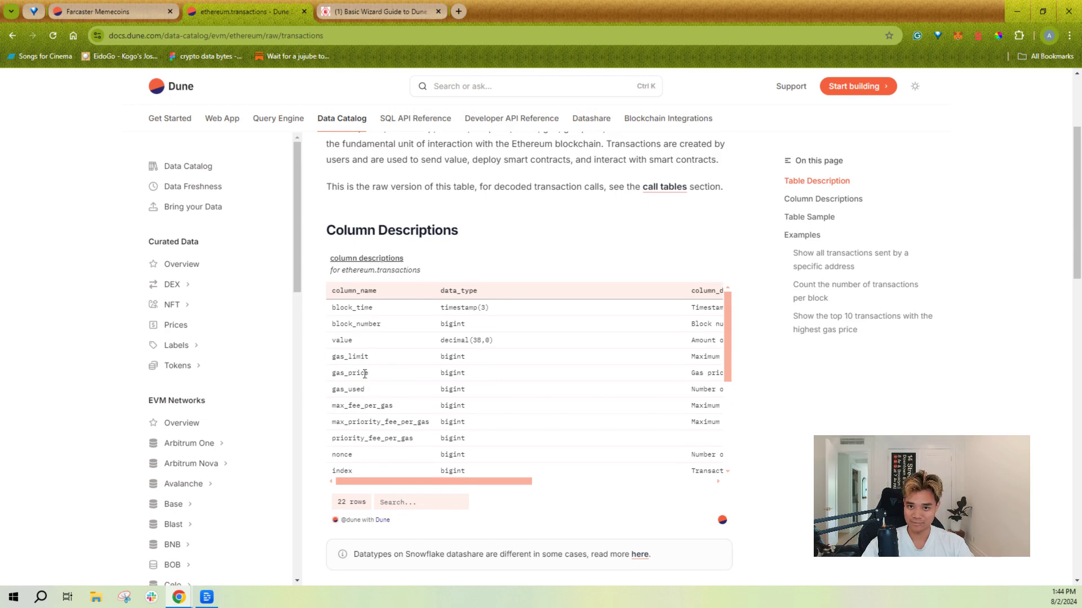
pyautogui.moveTo(516, 477); pyautogui.dragTo(433, 479)
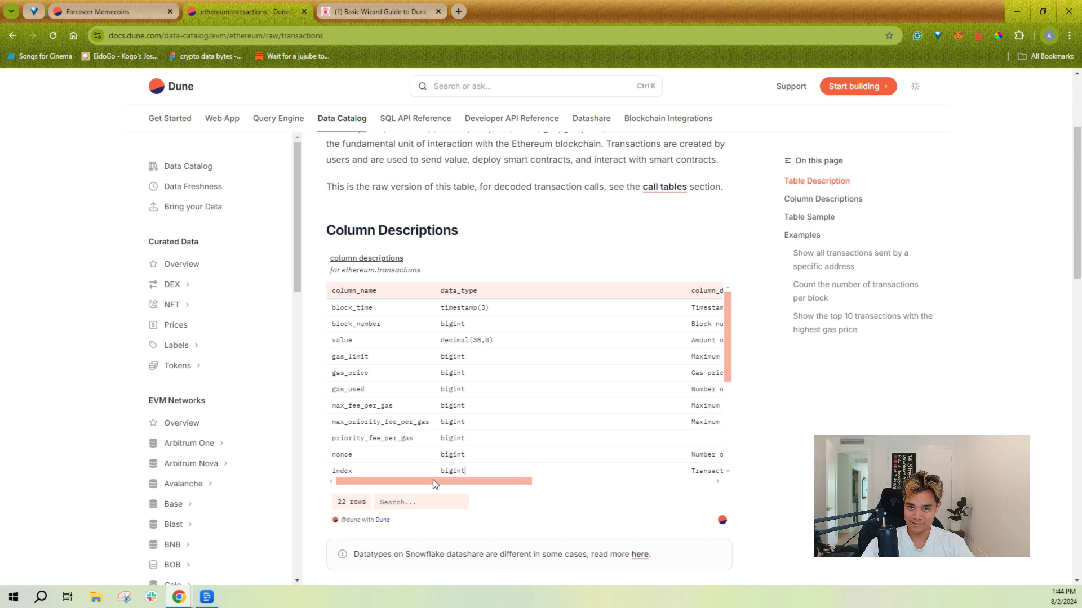
pyautogui.scroll(-1, 507, 467)
pyautogui.moveTo(501, 480)
pyautogui.mouseDown()
pyautogui.moveTo(583, 480)
pyautogui.moveTo(499, 480)
pyautogui.mouseUp()
pyautogui.scroll(-2, 496, 423)
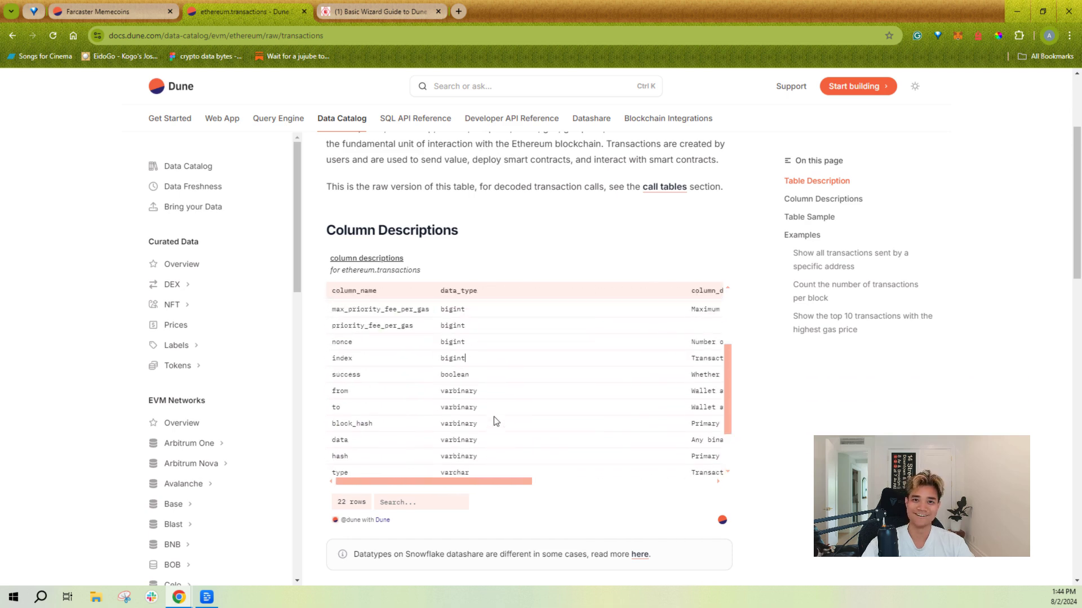
pyautogui.click(103, 11)
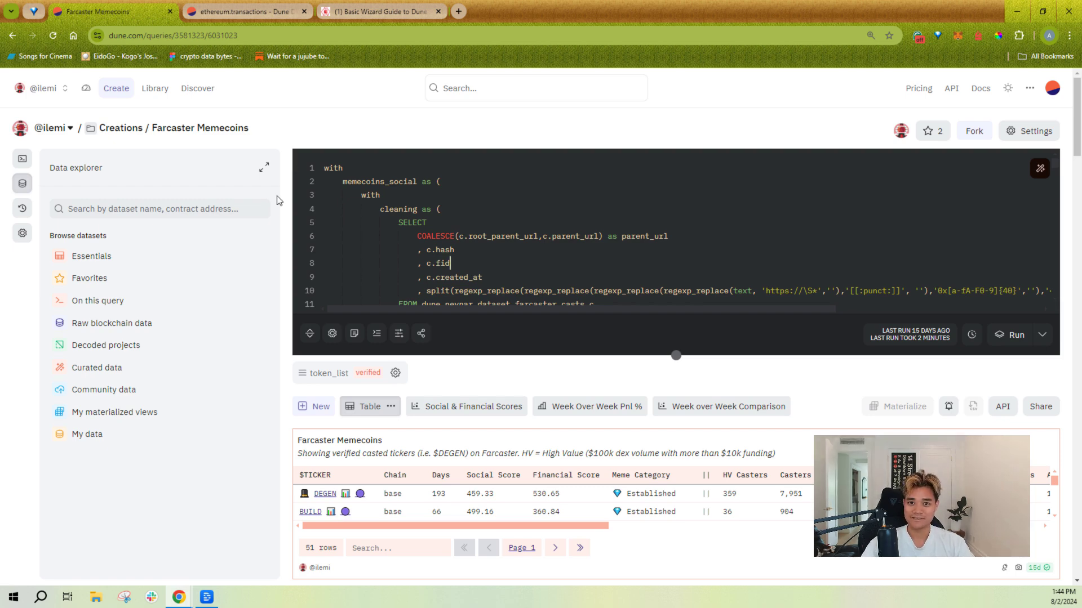
# - Scroll through the Farcaster Memecoins SQL, then list its seven source tables
pyautogui.scroll(-20, 419, 277)
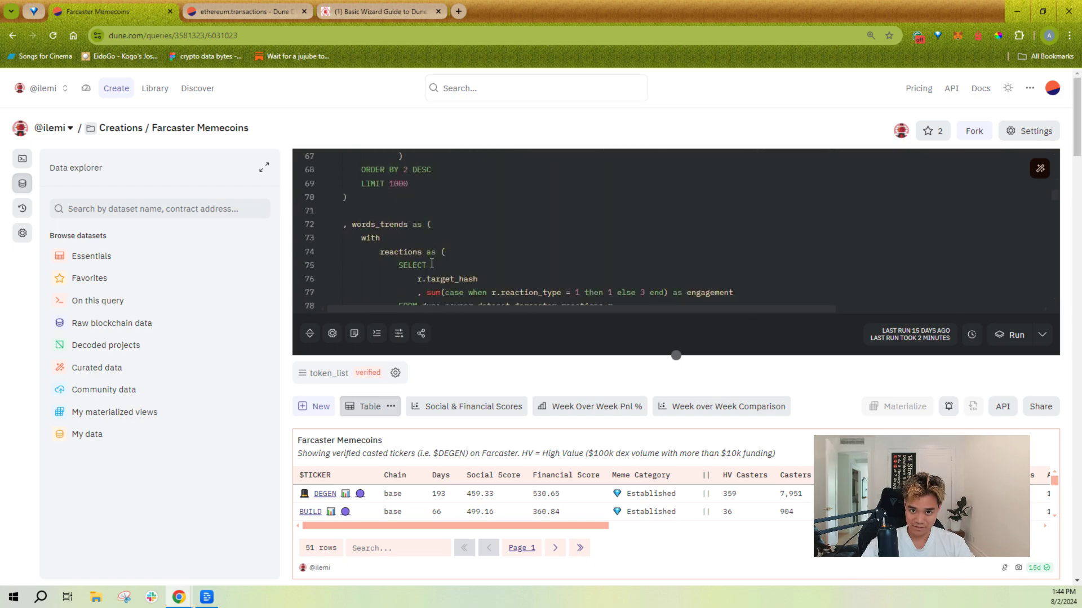
pyautogui.scroll(-20, 430, 265)
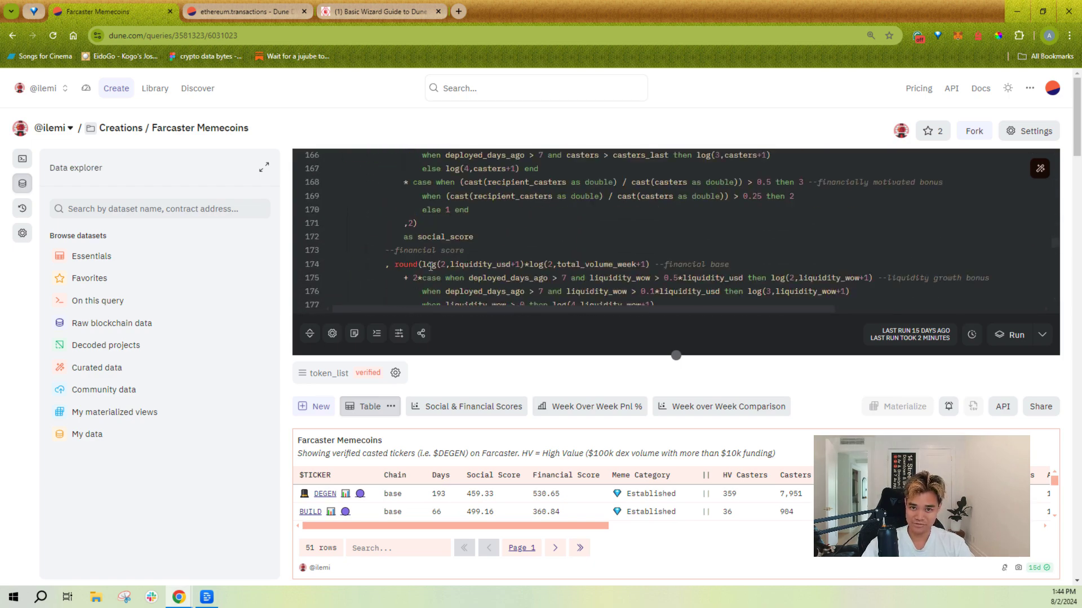
pyautogui.scroll(-5, 430, 269)
pyautogui.scroll(14, 394, 267)
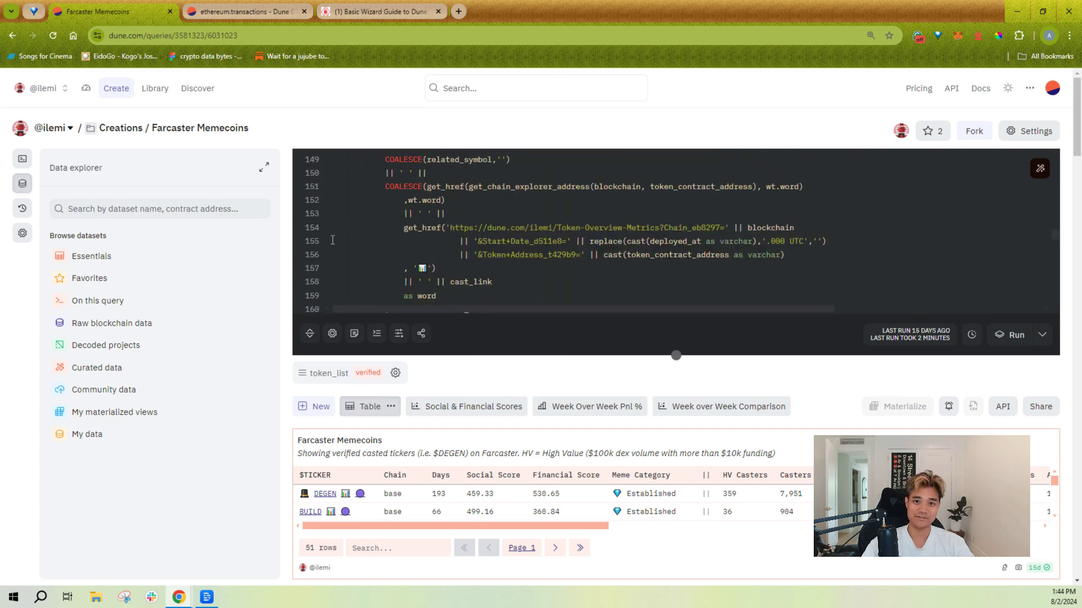
pyautogui.click(157, 302)
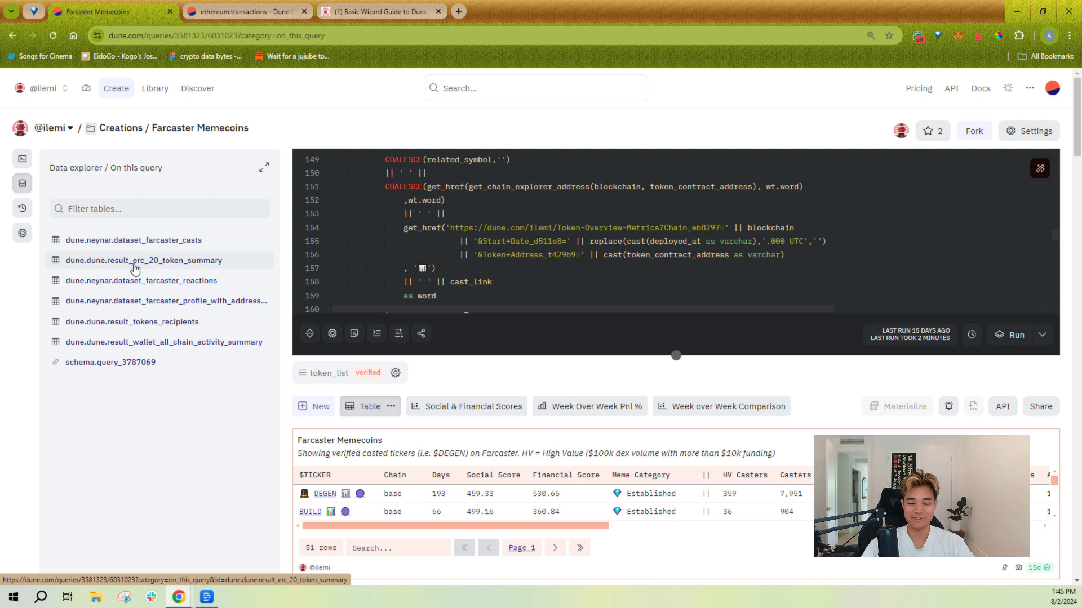
# - Preview result_erc_20_token_summary's columns, then open schema.query_3787069 in a new tab
pyautogui.click(134, 264)
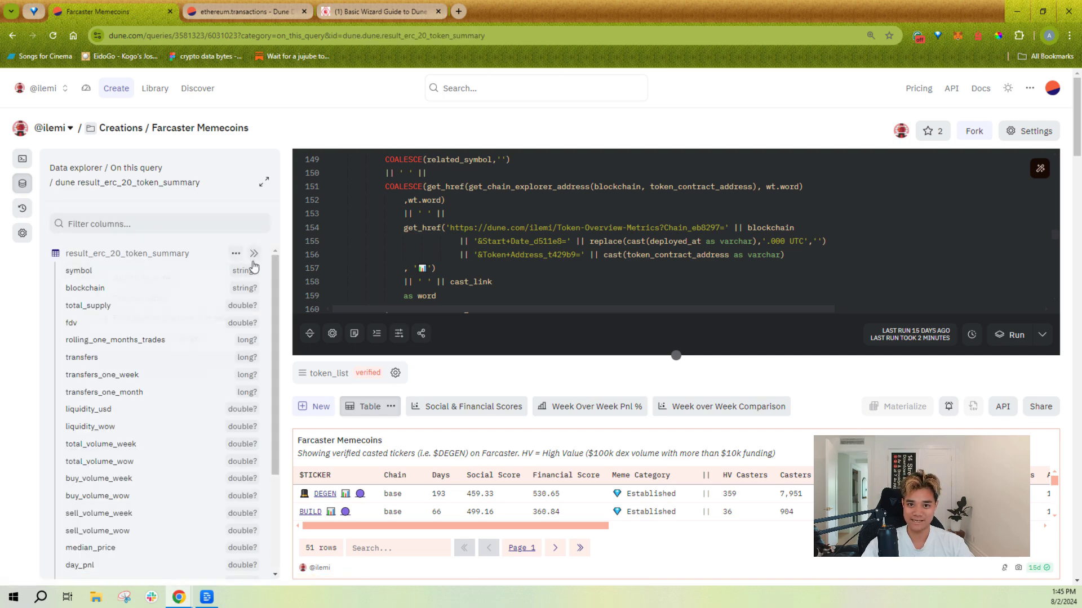
pyautogui.click(152, 170)
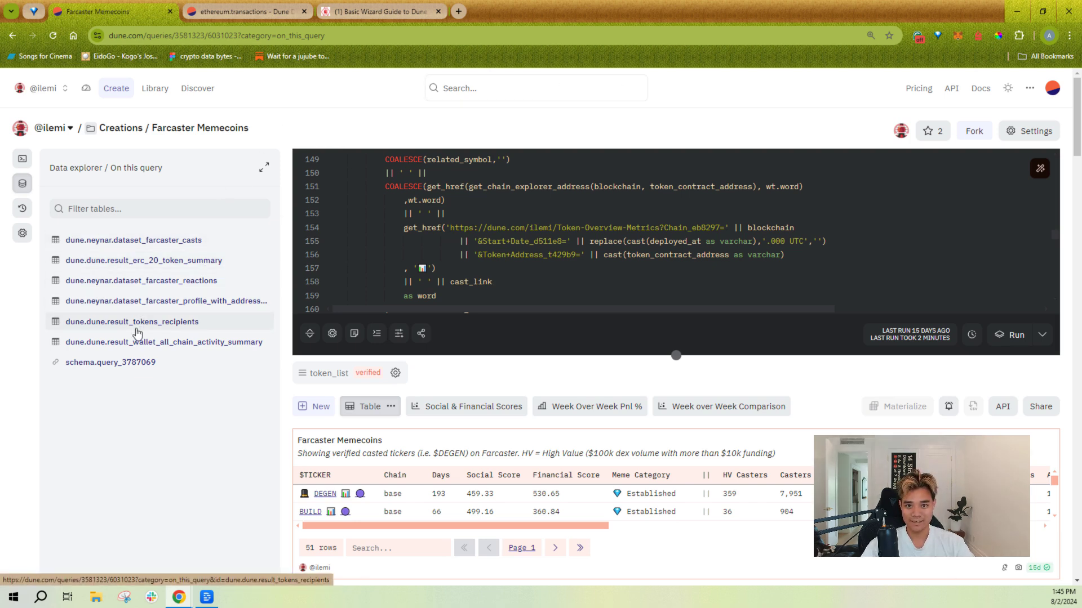
pyautogui.click(161, 370)
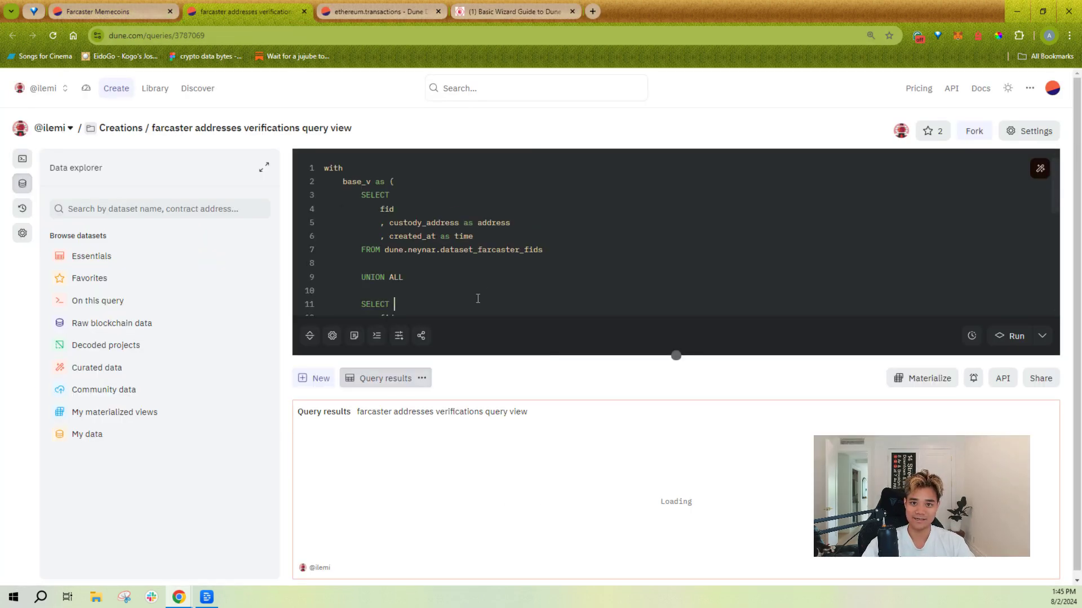
pyautogui.scroll(-1, 467, 281)
pyautogui.scroll(1, 453, 262)
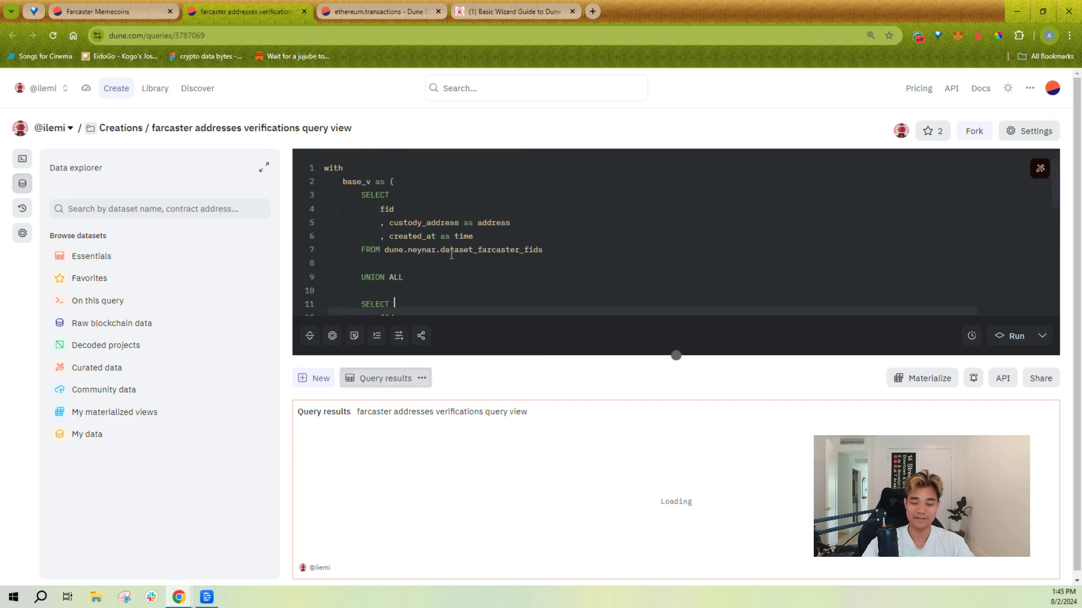
# - Browse raw ethereum.blocks columns, insert the table name on line 158, then undo it
pyautogui.click(147, 4)
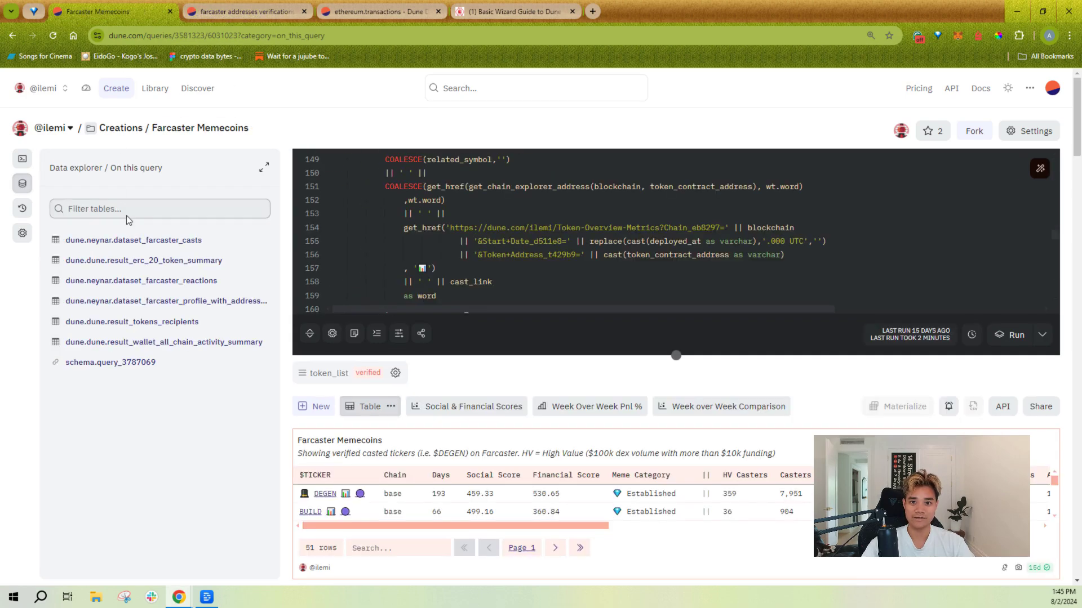
pyautogui.click(83, 167)
pyautogui.click(143, 326)
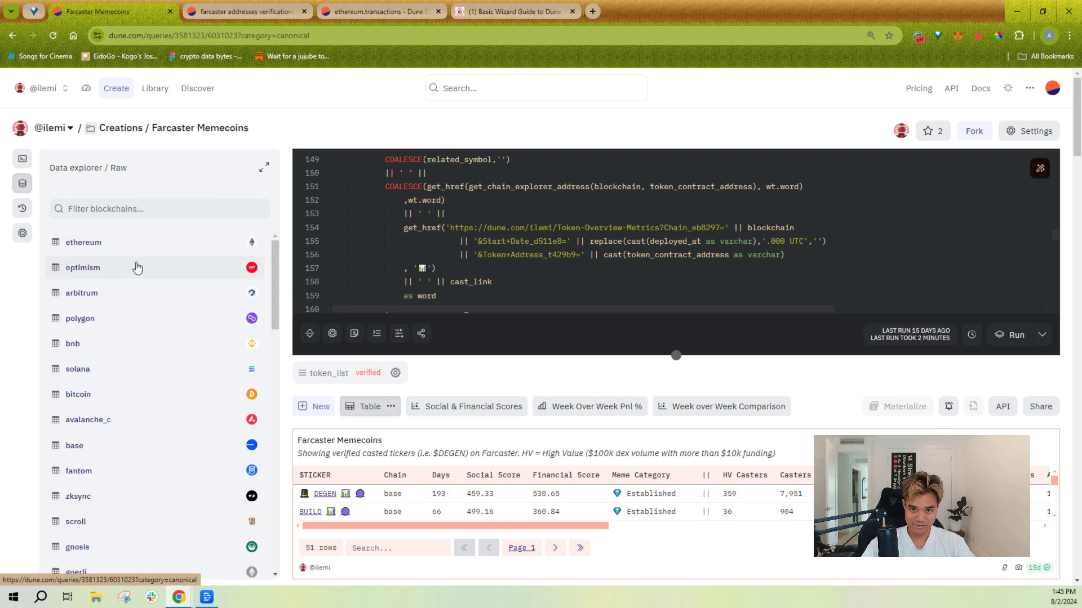
pyautogui.click(141, 241)
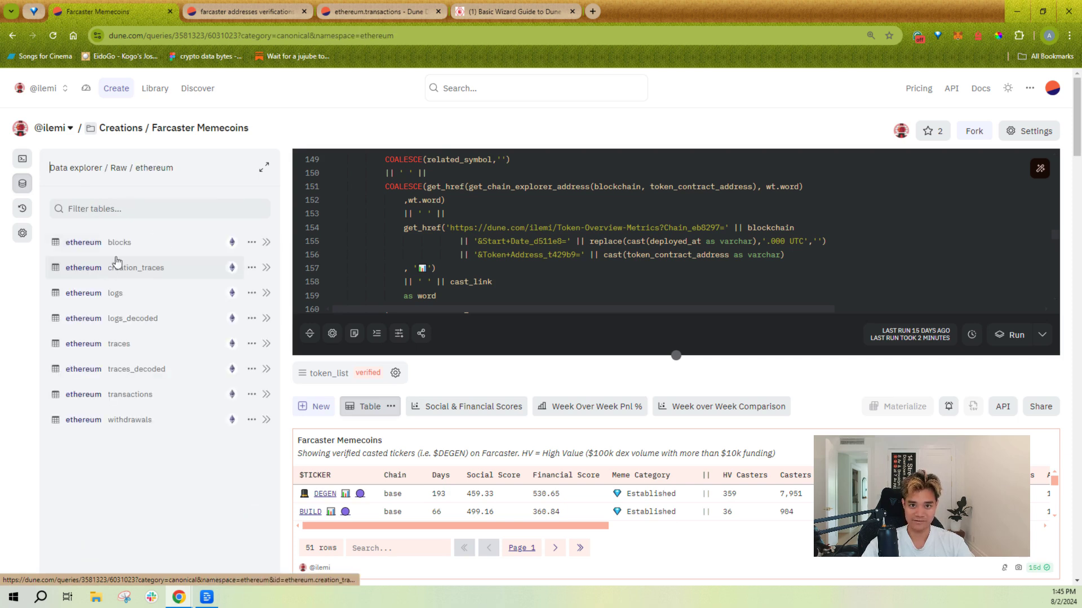
pyautogui.click(130, 243)
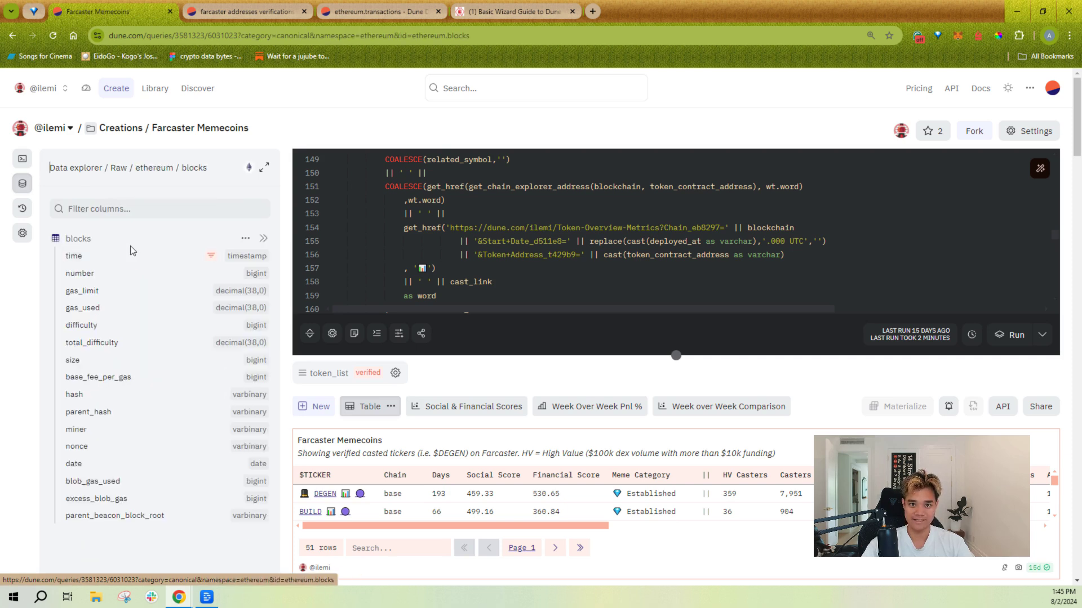
pyautogui.click(247, 240)
pyautogui.click(94, 243)
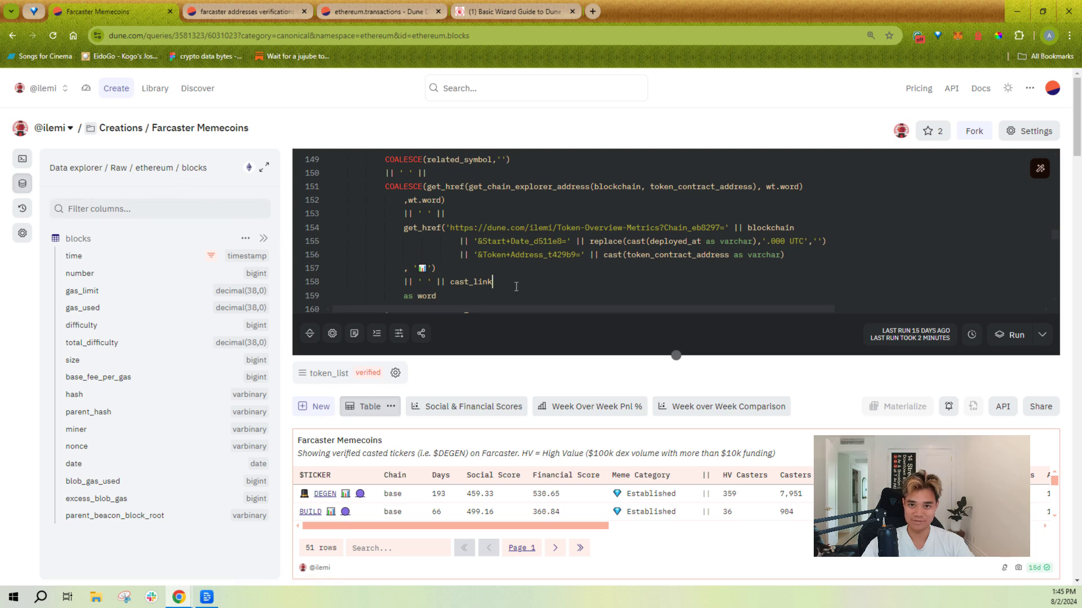
pyautogui.click(263, 238)
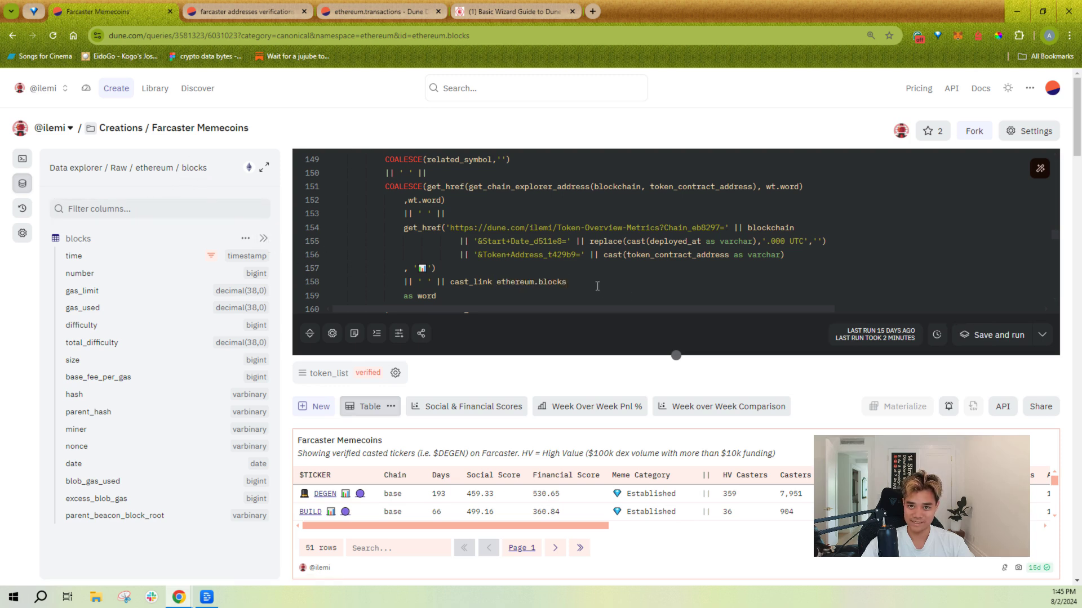
pyautogui.hotkey('ctrl', 'z')
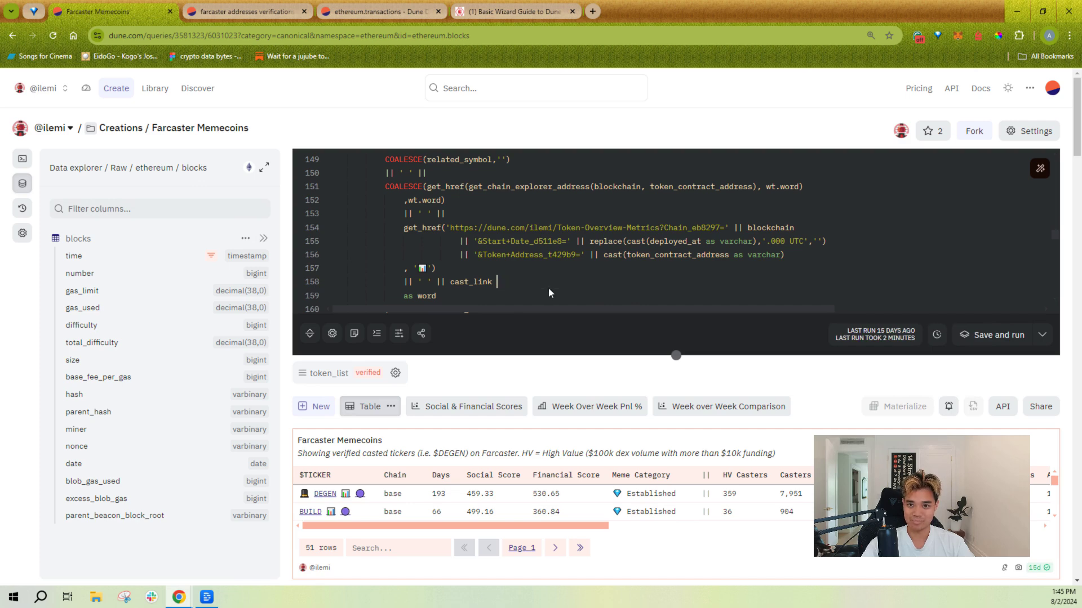
# - Open decoded collab_land AirdropDistributor tables, insert the approver call table name, then delete it
pyautogui.click(119, 168)
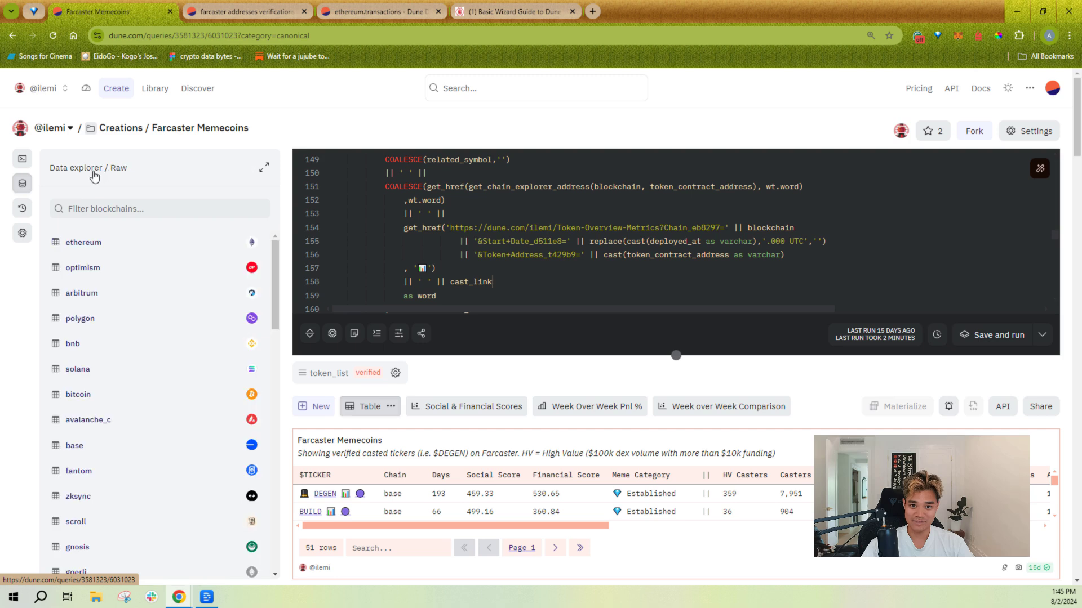
pyautogui.click(97, 176)
pyautogui.click(121, 346)
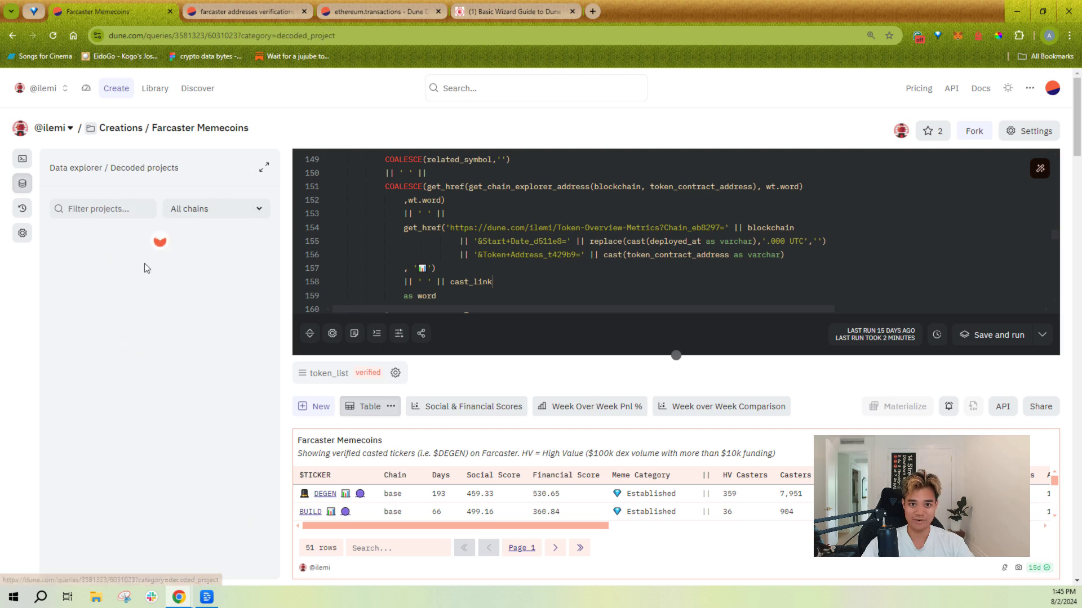
pyautogui.click(120, 241)
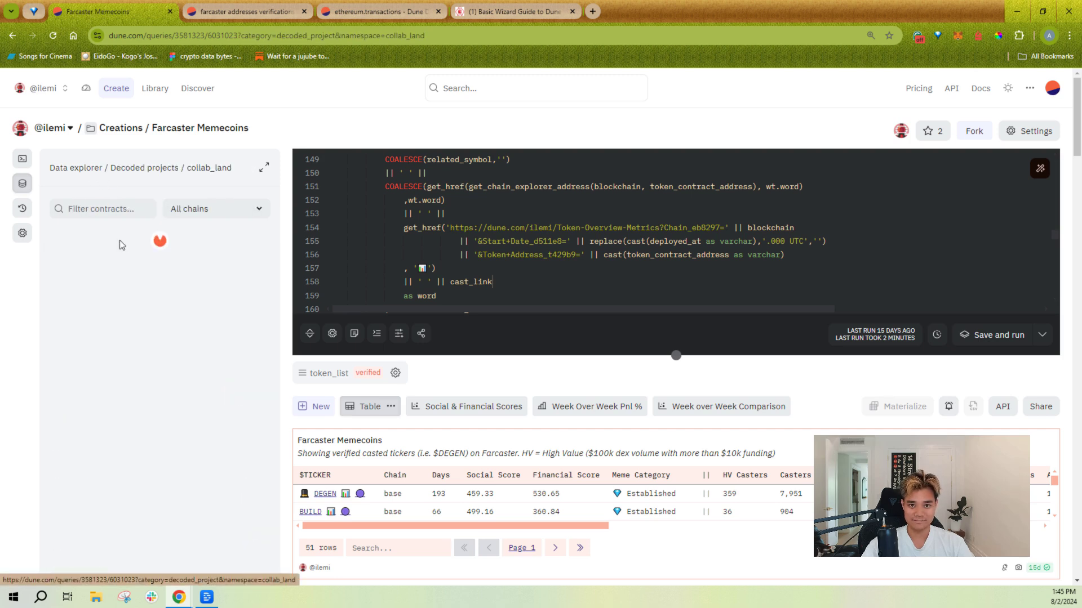
pyautogui.click(125, 272)
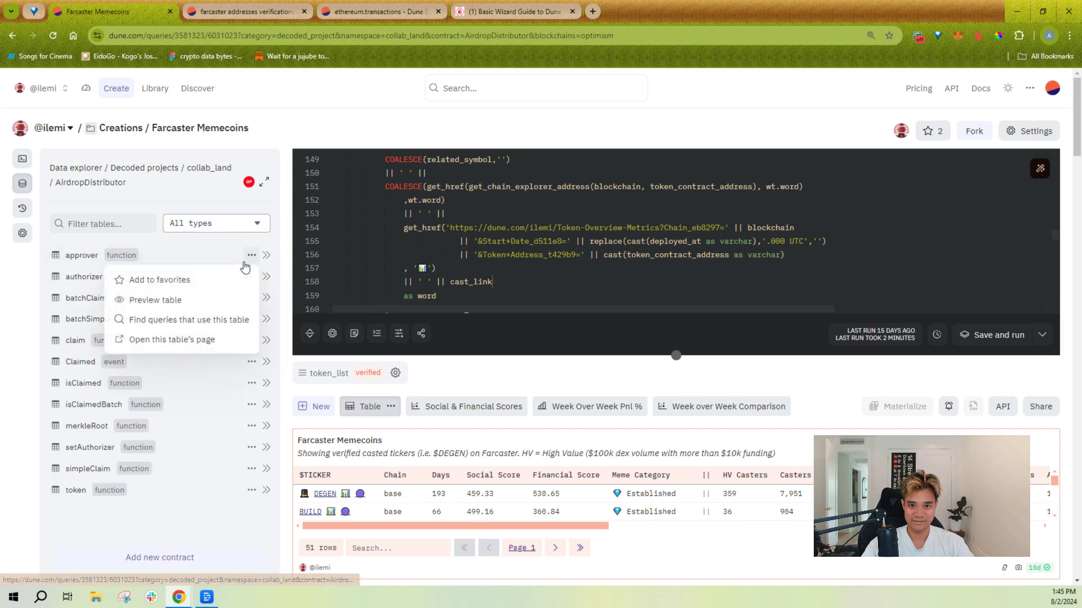
pyautogui.click(266, 255)
pyautogui.click(490, 282)
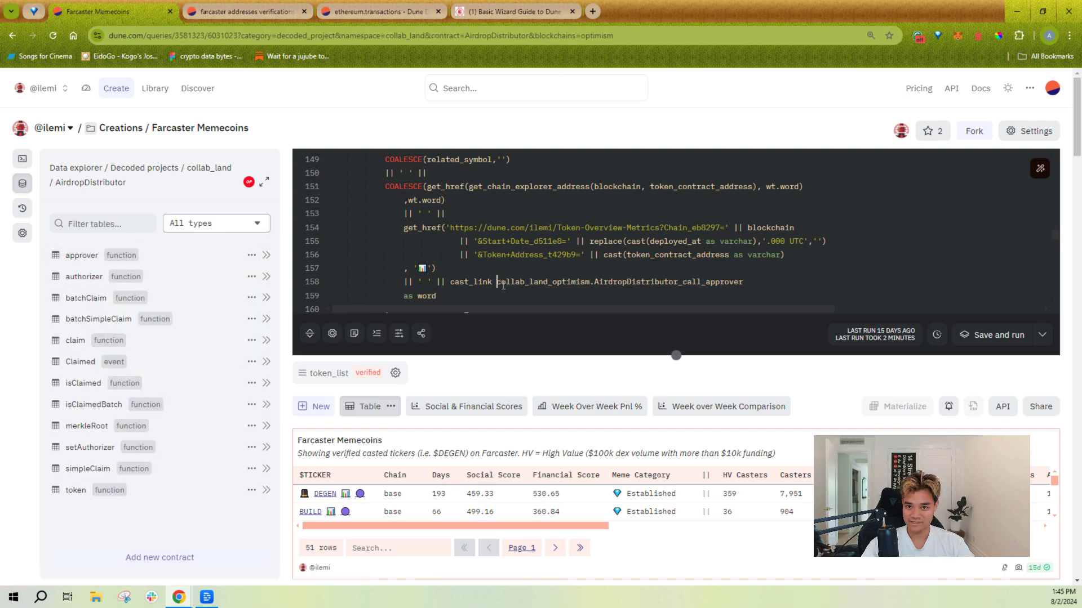
pyautogui.moveTo(498, 283); pyautogui.dragTo(548, 283)
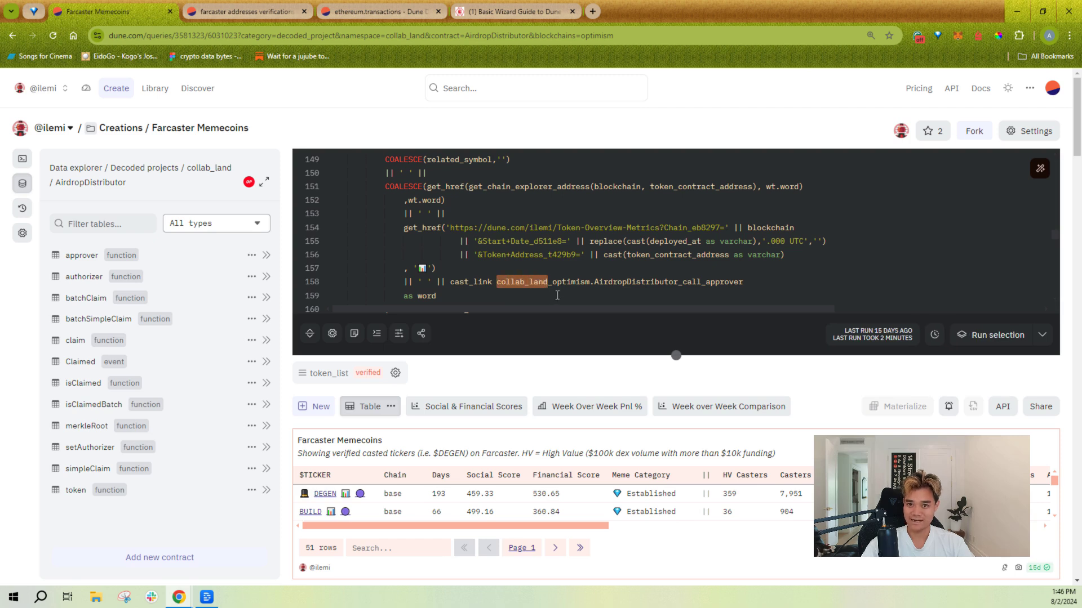
pyautogui.moveTo(553, 283); pyautogui.dragTo(501, 282)
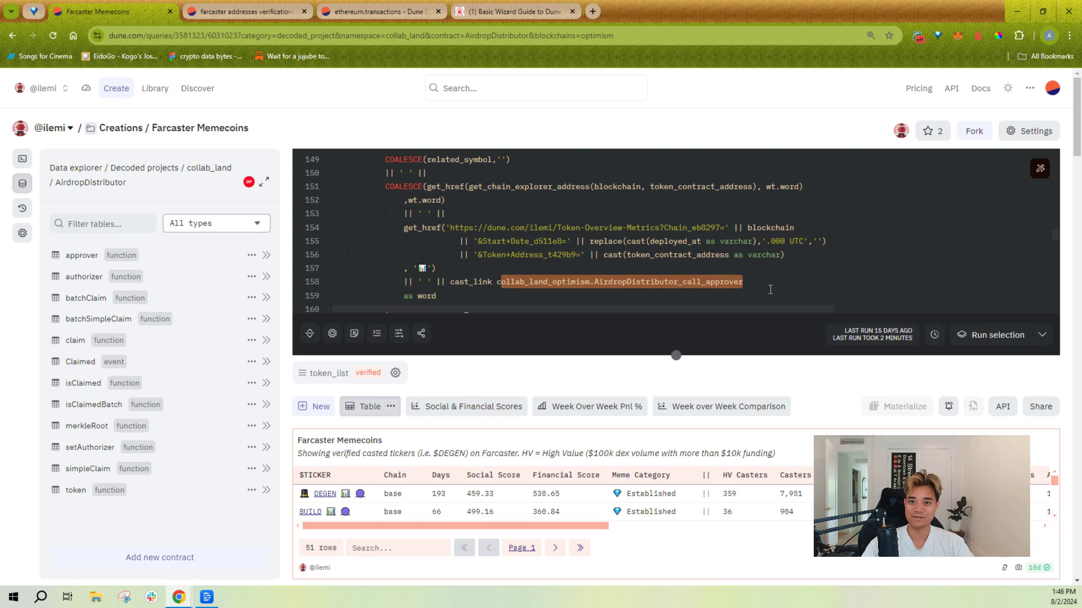
pyautogui.moveTo(779, 283); pyautogui.dragTo(501, 277)
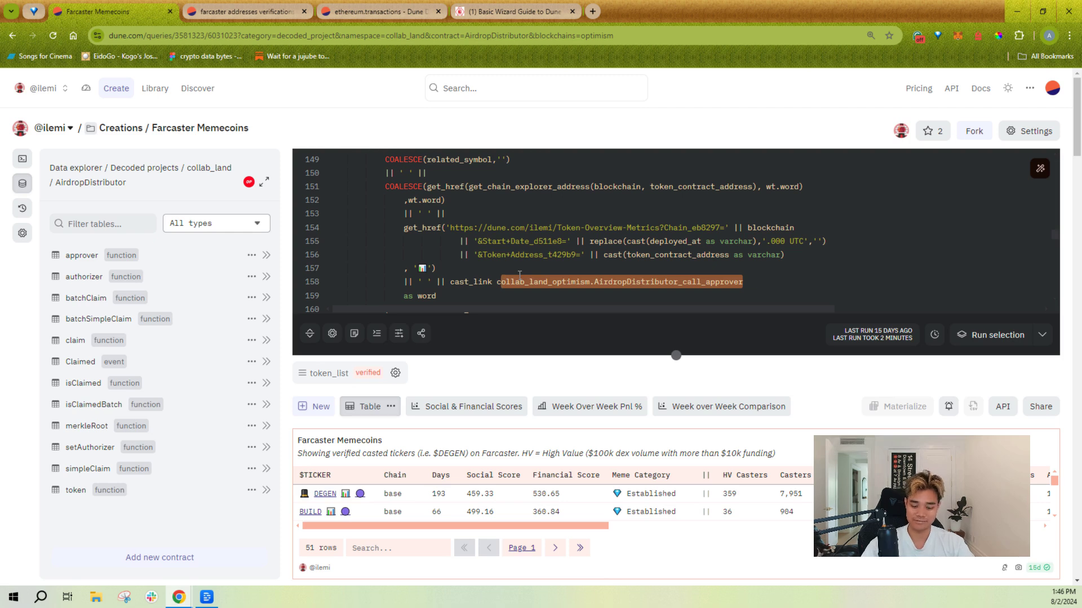
pyautogui.press('BackSpace')
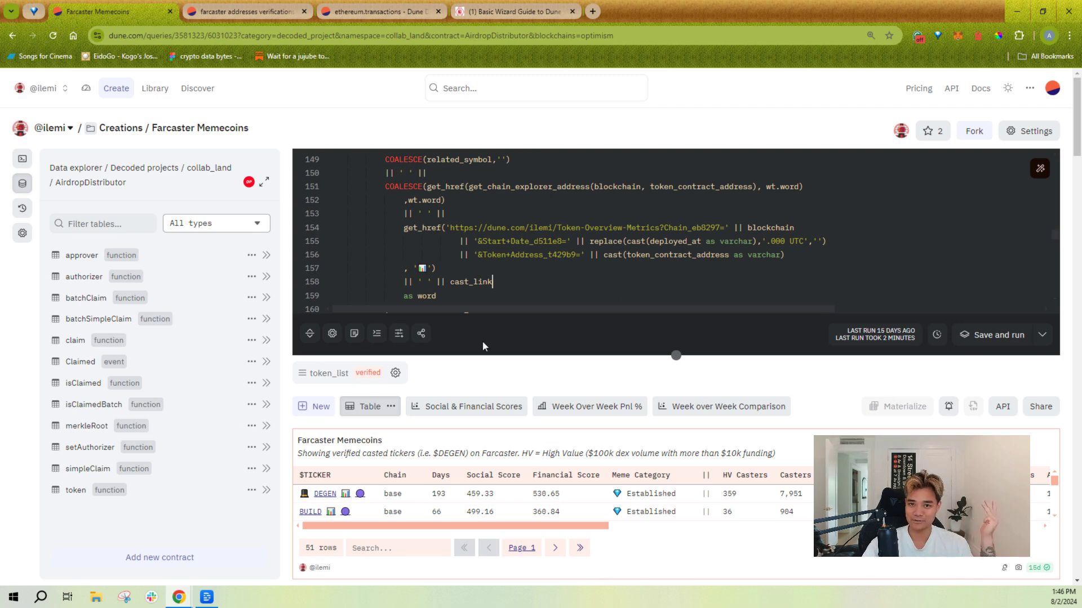
# - Show the curated data sectors, then switch tabs to the ethereum.transactions documentation
pyautogui.click(62, 169)
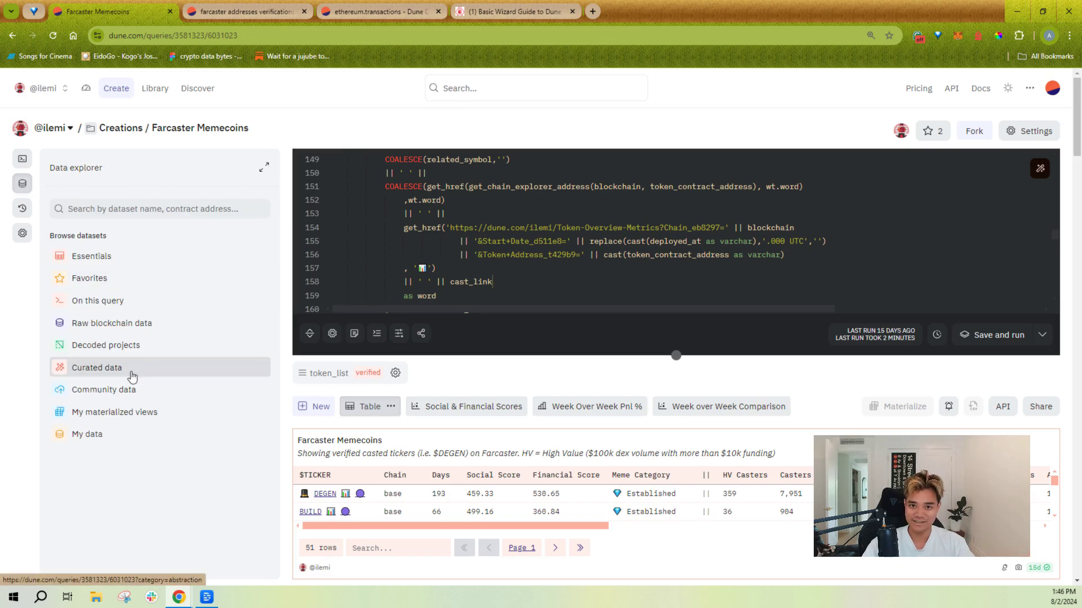
pyautogui.click(130, 372)
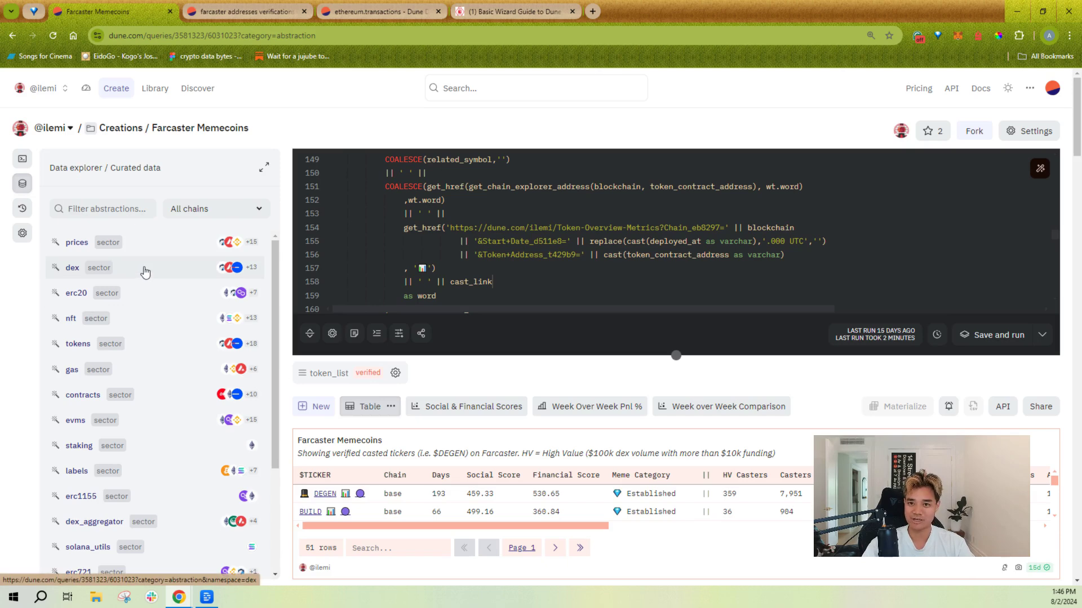
pyautogui.click(389, 10)
pyautogui.click(474, 5)
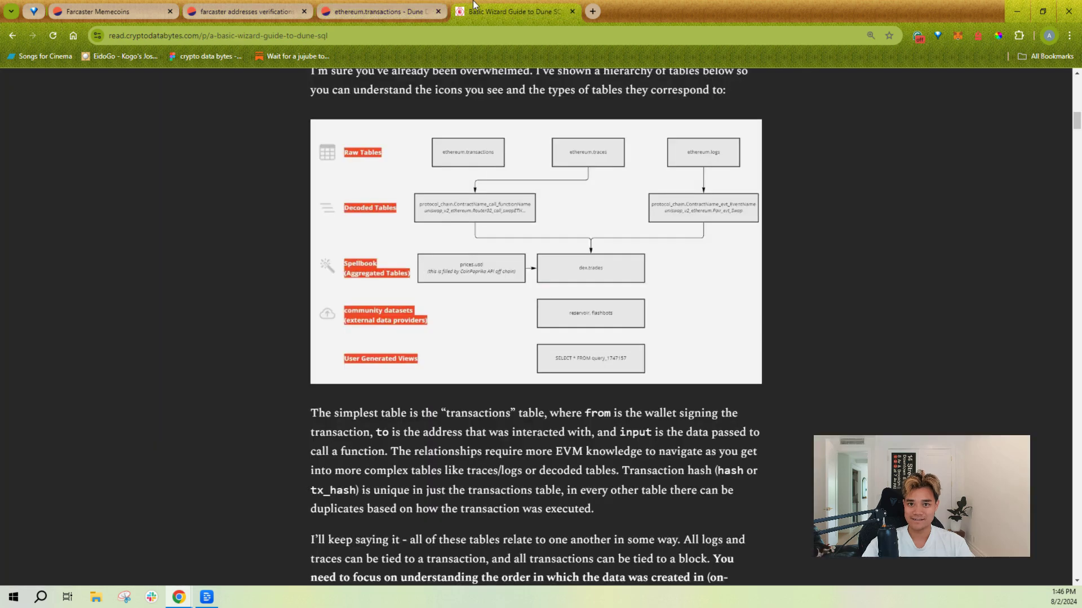
pyautogui.click(397, 12)
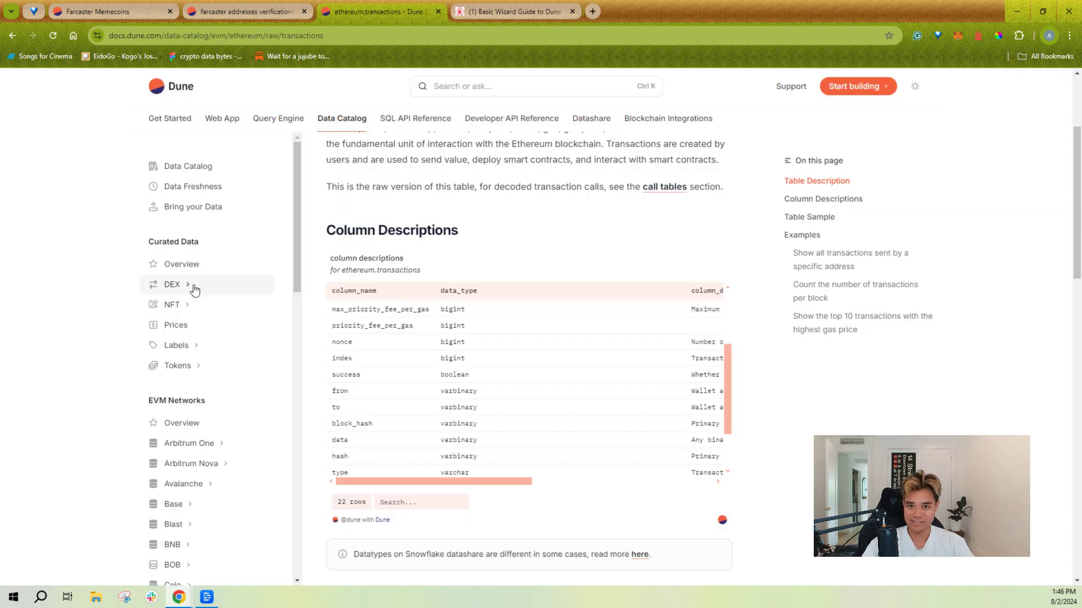
# - Search 'spellbook' in a new tab and open the duneanalytics/spellbook repo, scanning its files
pyautogui.click(592, 12)
pyautogui.write('spel')
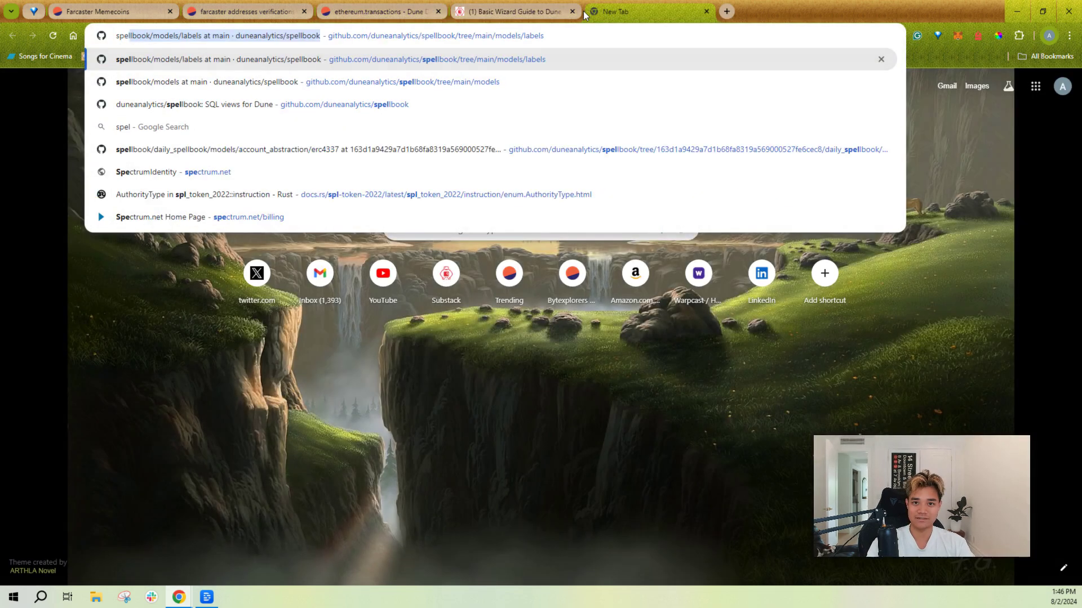
pyautogui.write('lbook')
pyautogui.press('Return')
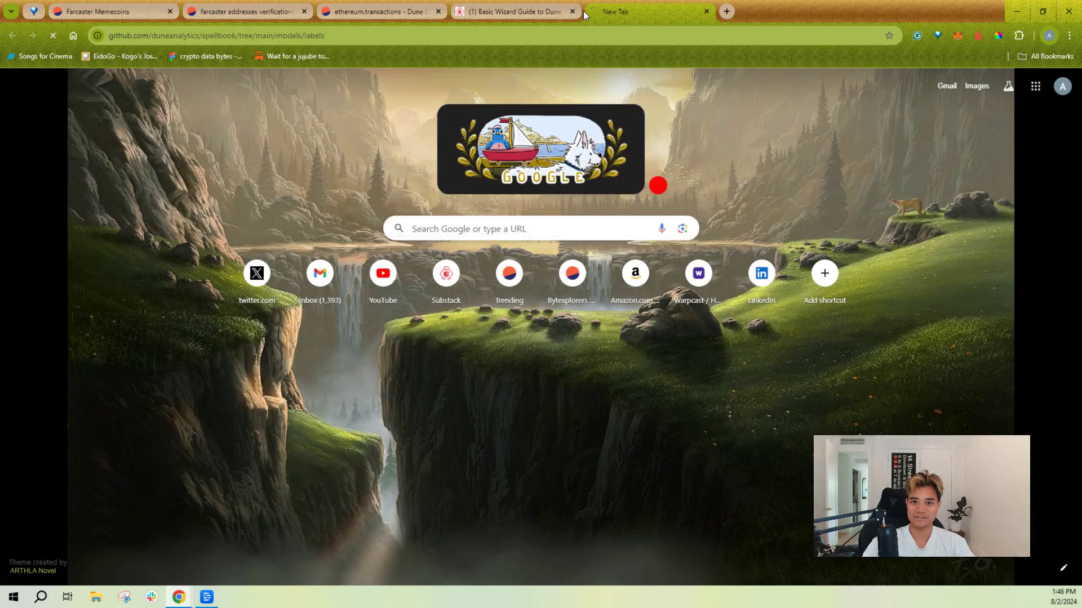
pyautogui.click(165, 90)
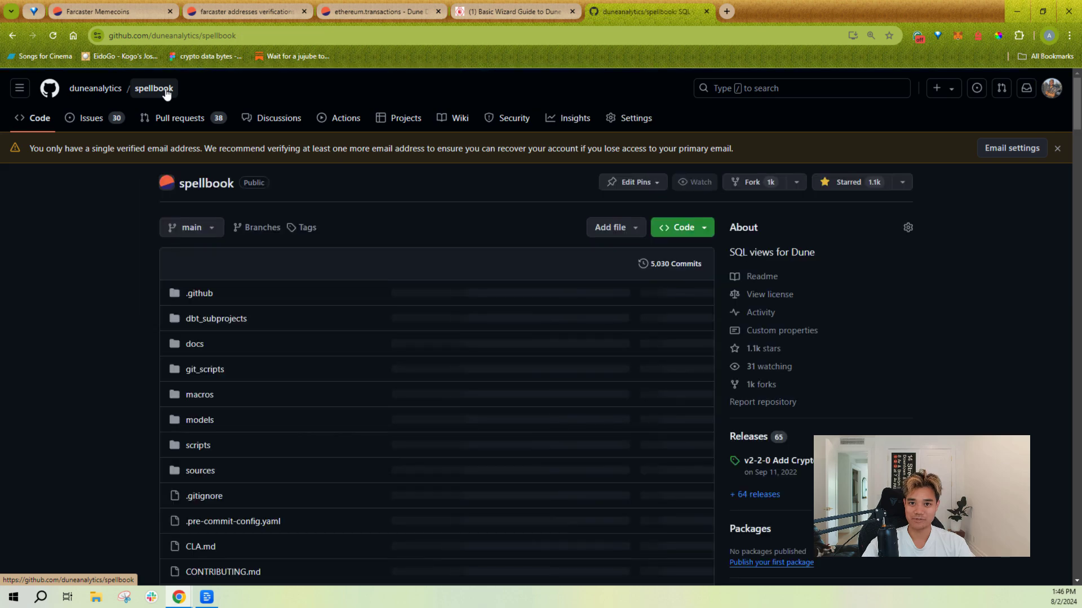
pyautogui.scroll(-5, 736, 453)
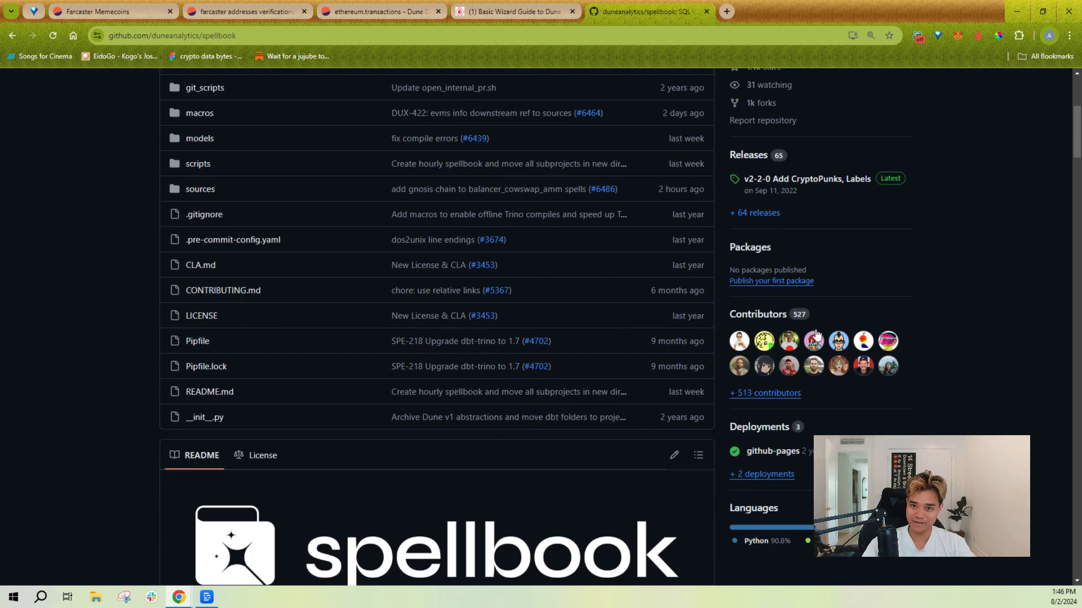
pyautogui.scroll(4, 104, 299)
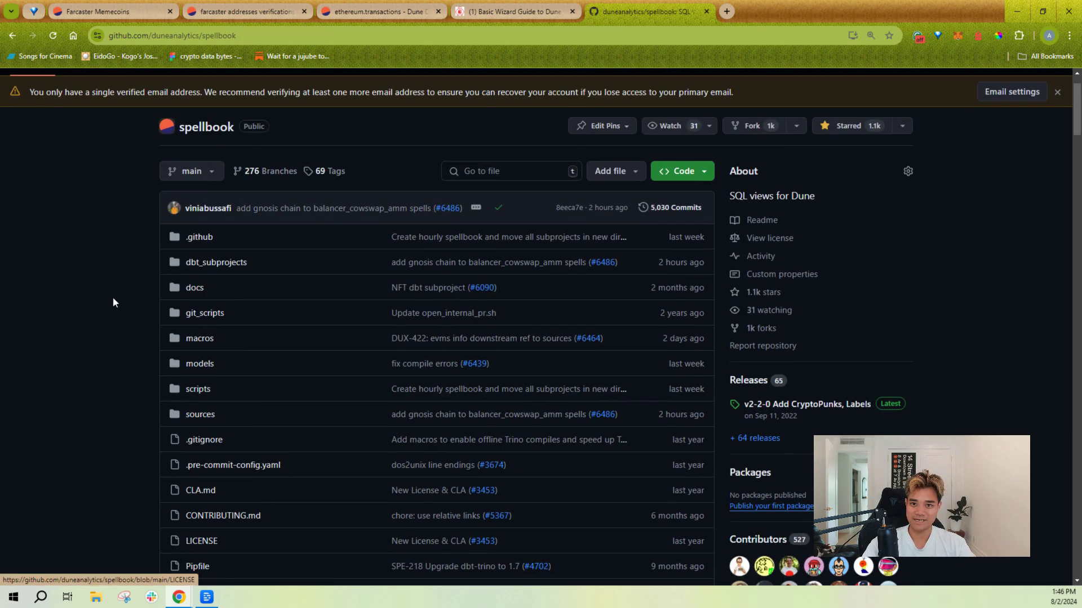
# - Back in the Farcaster Memecoins query, show the curated dex.trades table's columns and Details section
pyautogui.click(129, 12)
pyautogui.click(121, 269)
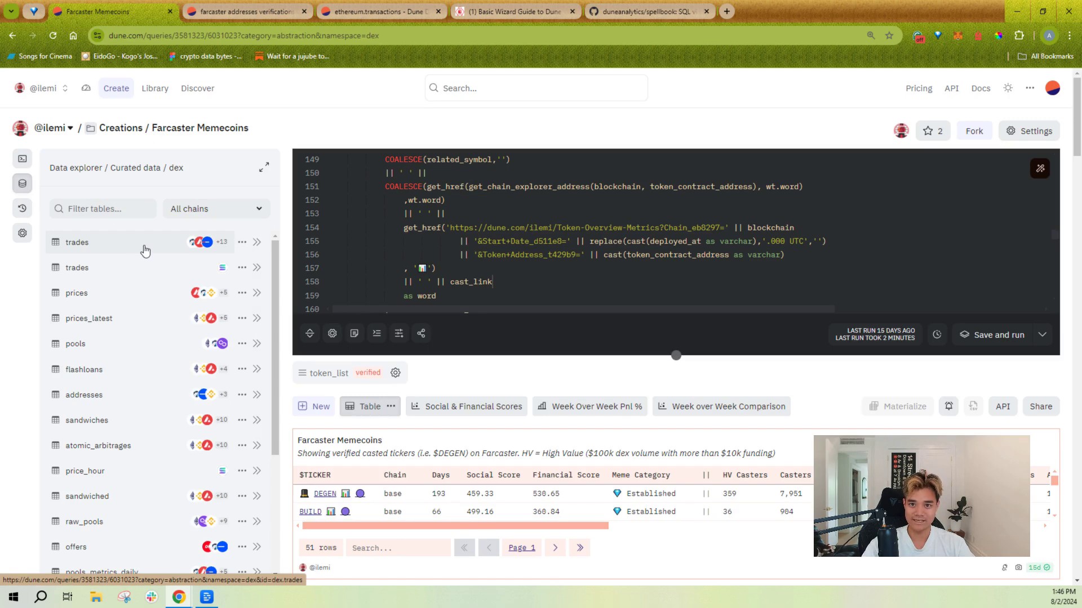
pyautogui.click(143, 245)
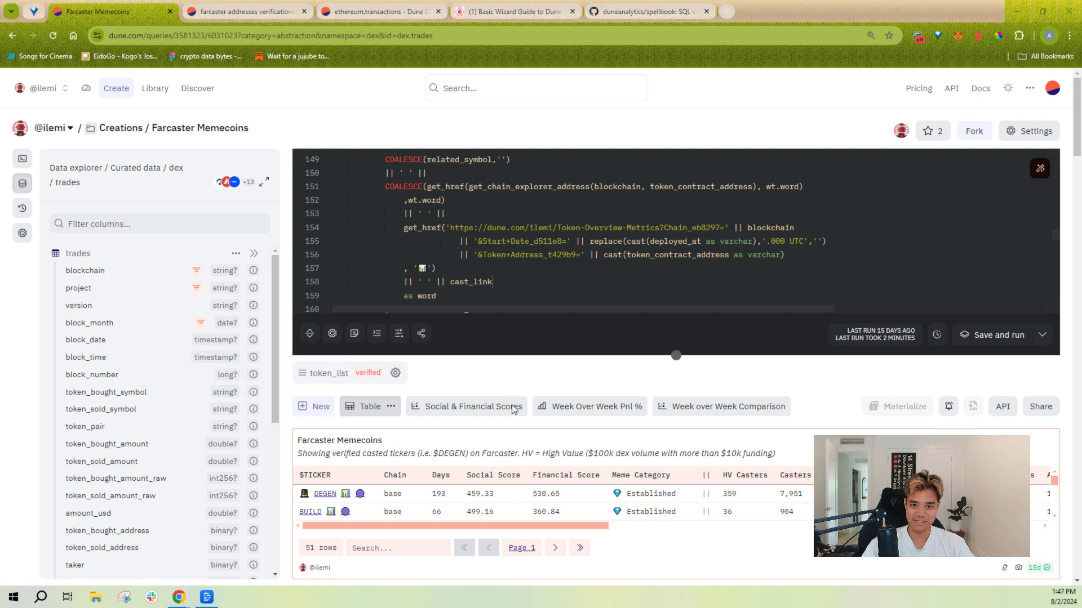
pyautogui.scroll(-5, 191, 416)
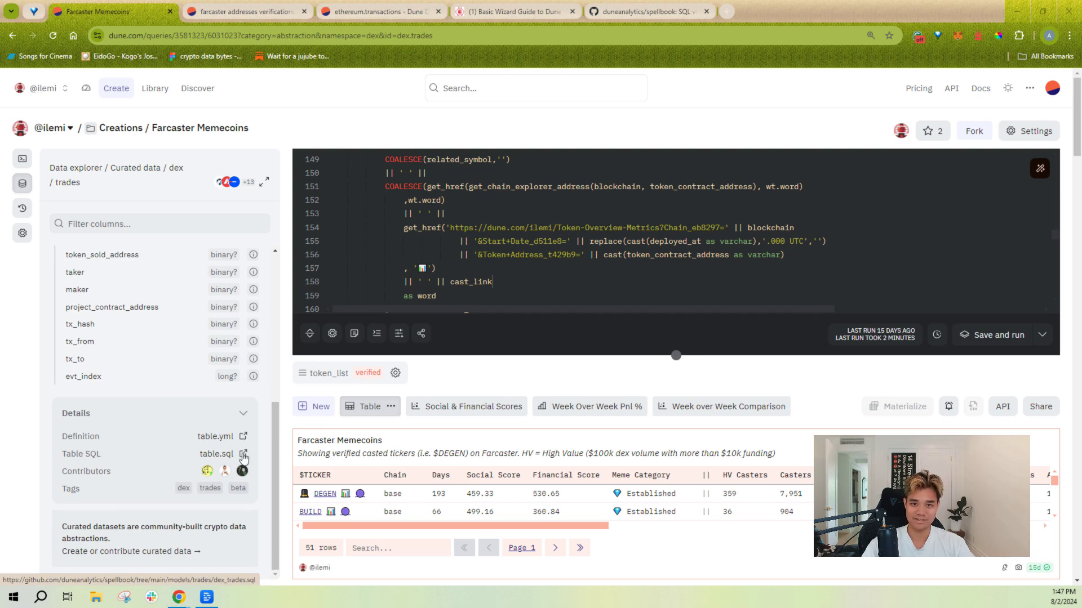
# - Review the dex_trades.sql source on GitHub via the table.sql link, then return to Farcaster Memecoins
pyautogui.click(243, 455)
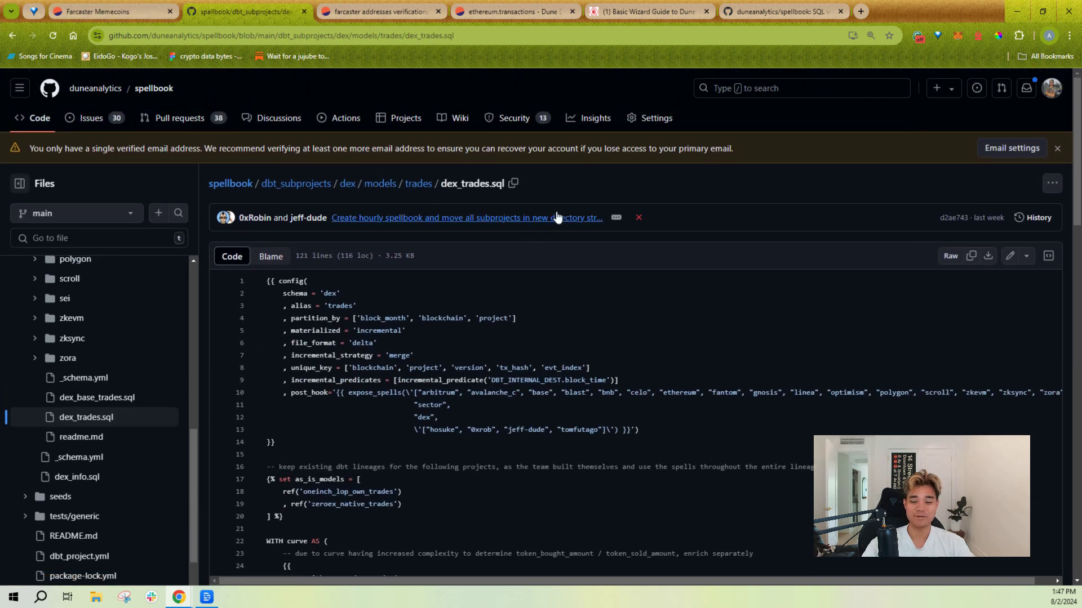
pyautogui.scroll(-14, 292, 358)
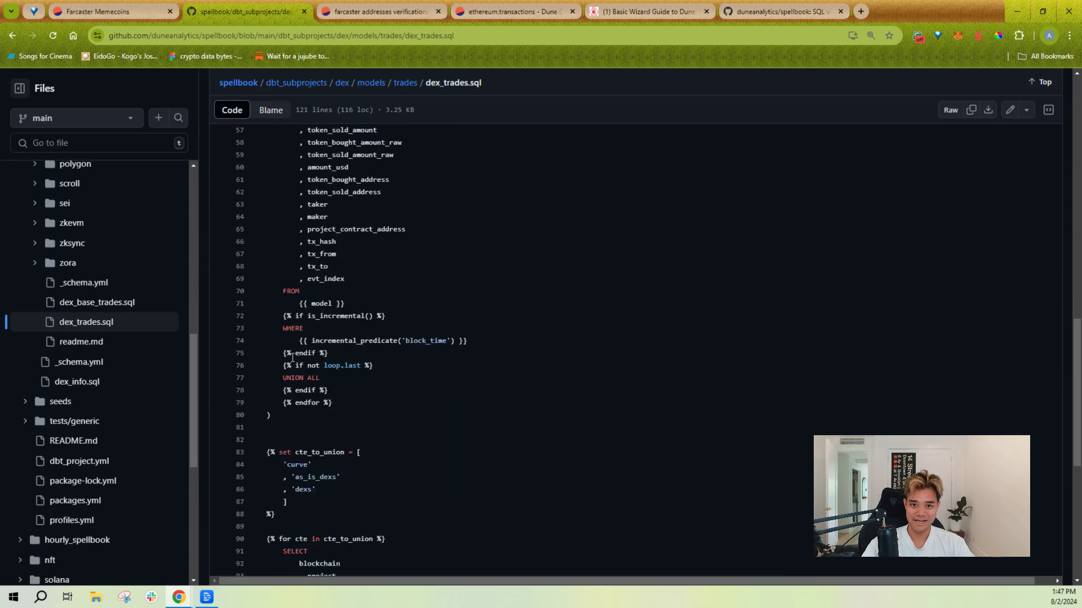
pyautogui.scroll(-6, 292, 357)
pyautogui.scroll(20, 304, 355)
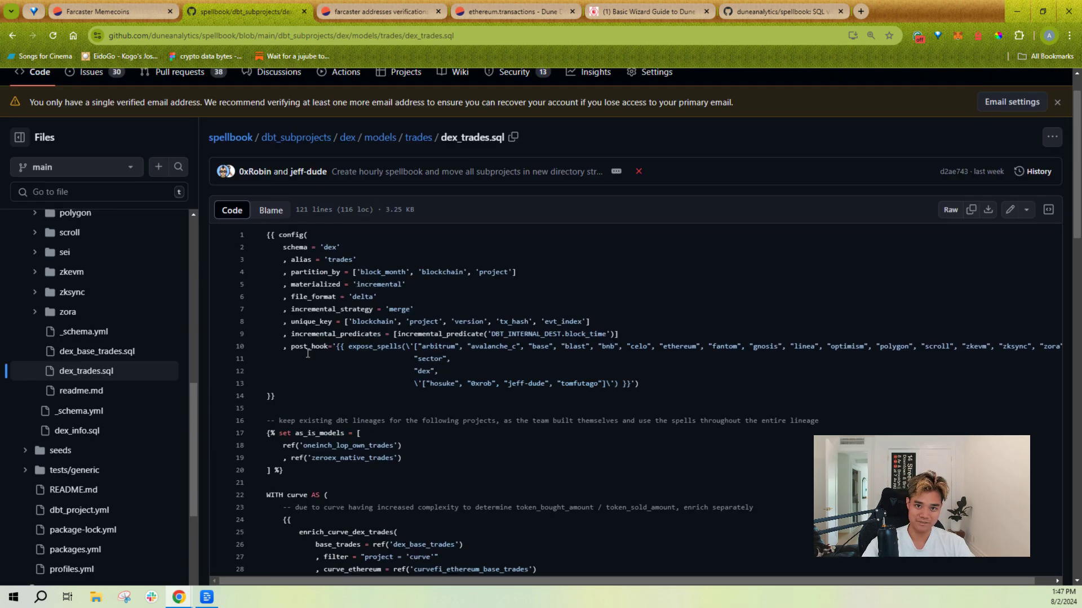
pyautogui.scroll(1, 307, 353)
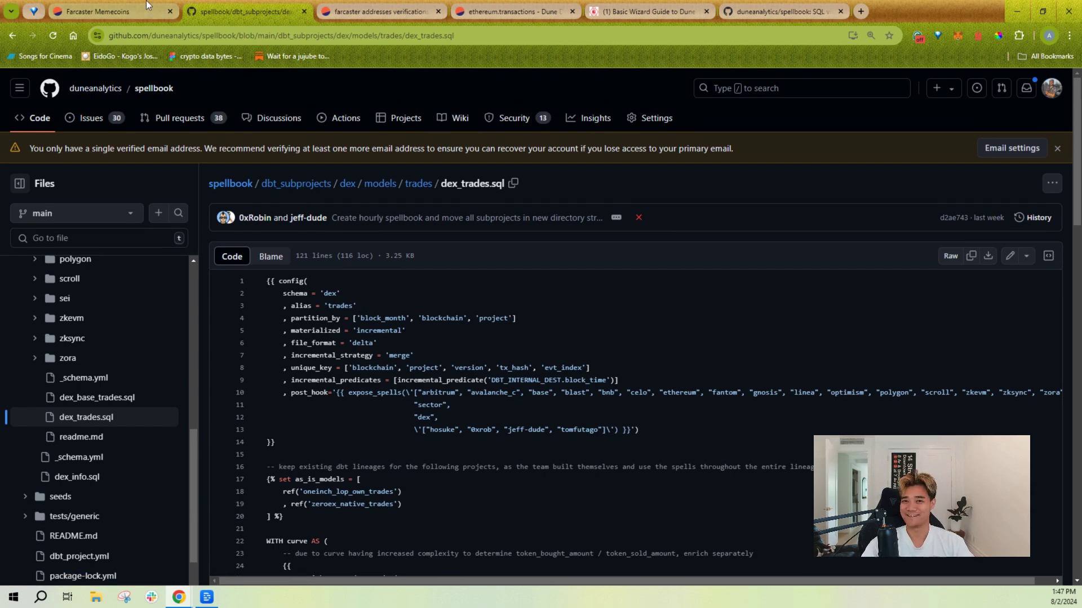
pyautogui.click(116, 6)
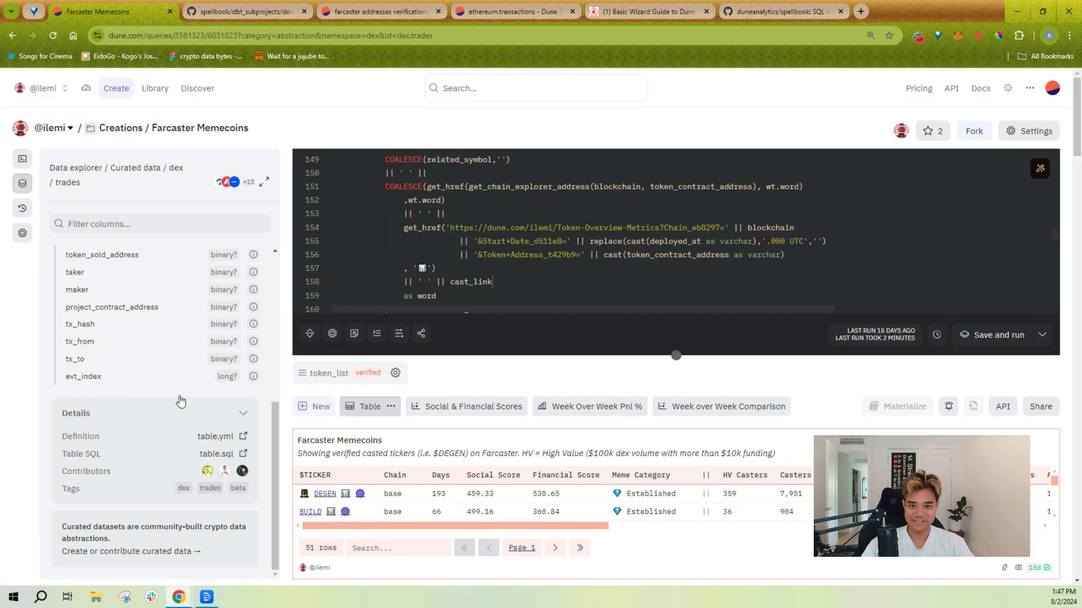
# - Scroll to the top of the query page and select the current page address
pyautogui.scroll(10, 192, 392)
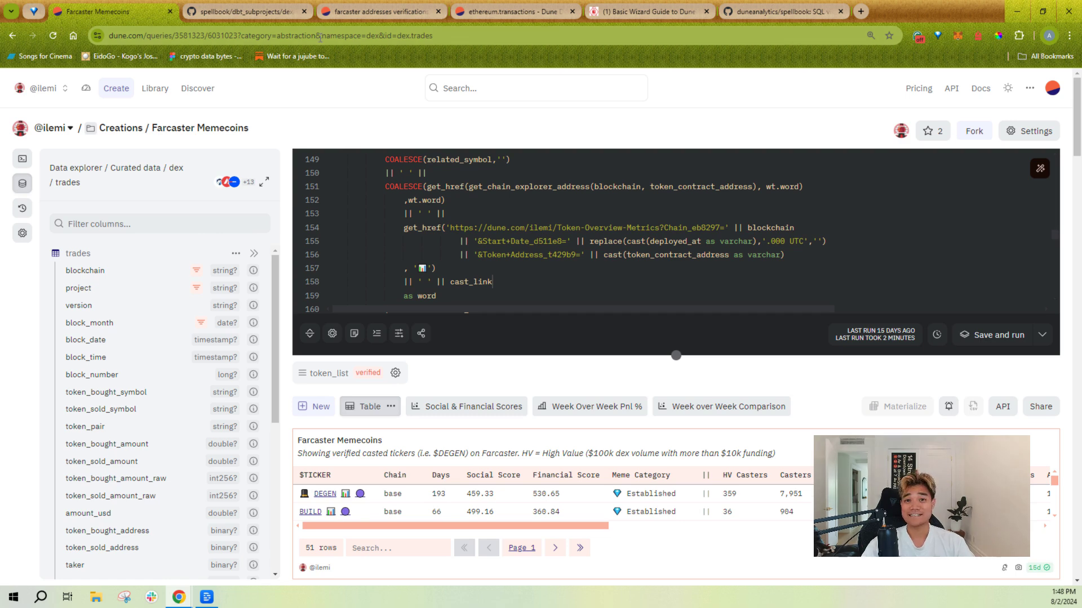
pyautogui.click(222, 36)
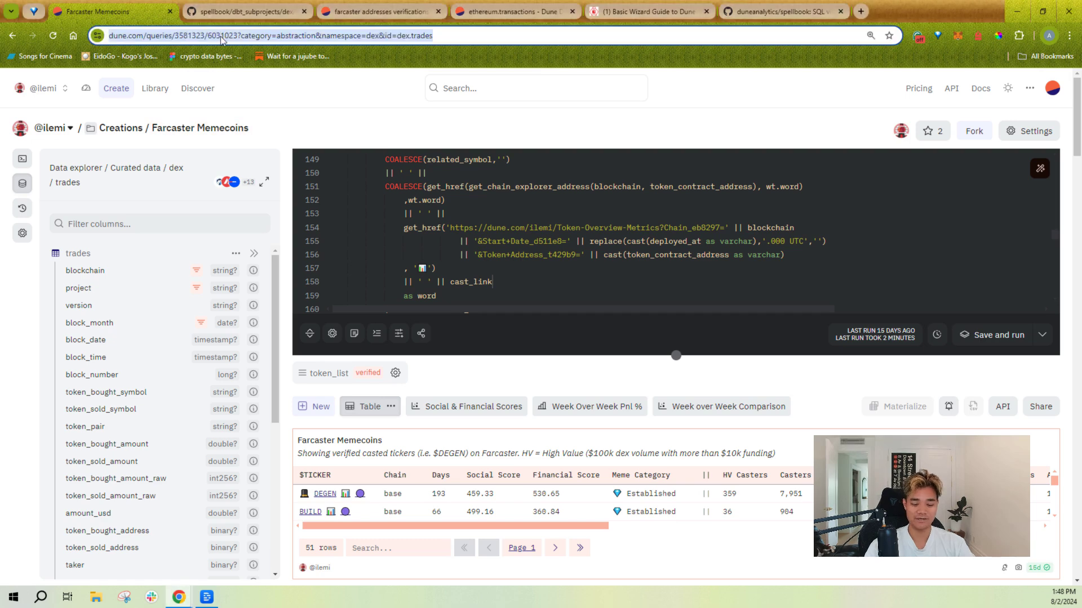
# - Navigate to the (EVM) Contract Quickstart dashboard via 'evm', leaving the unsaved query
pyautogui.write('evm')
pyautogui.press('Return')
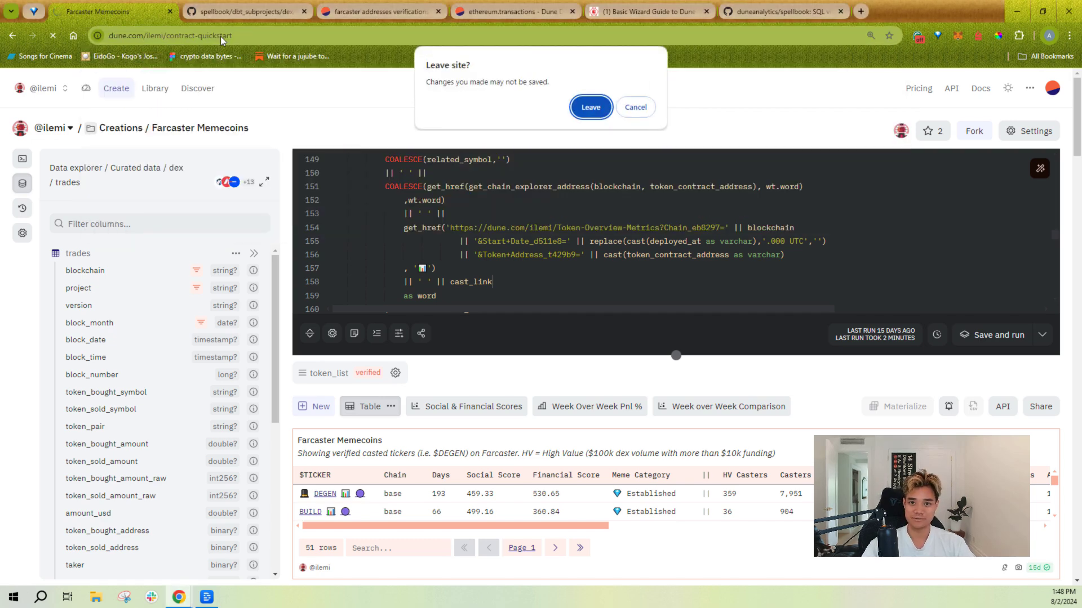
pyautogui.click(590, 107)
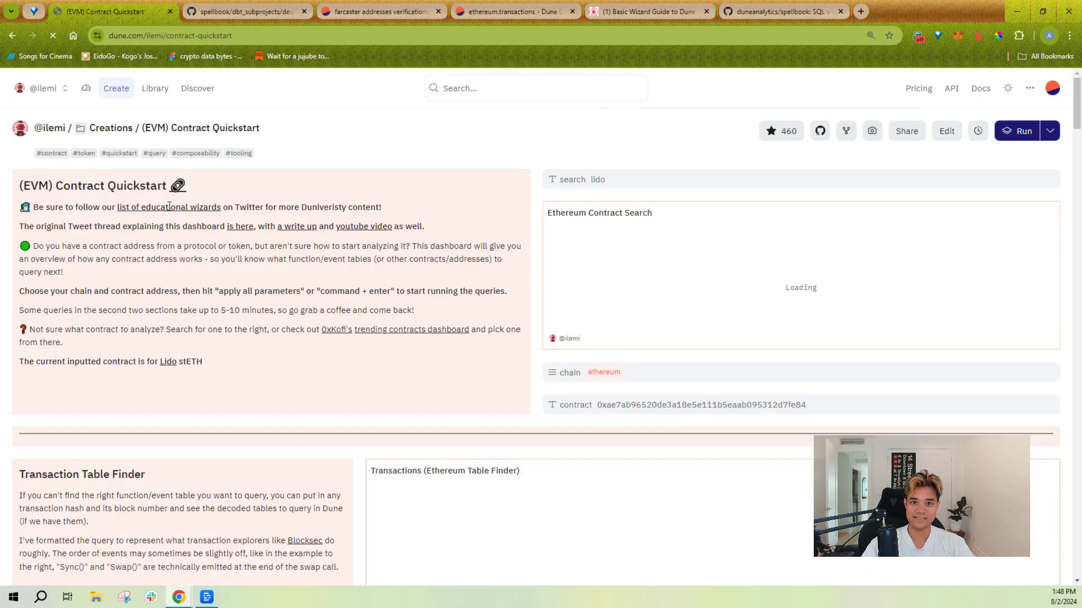
# - Browse lido stETH's contract tables and select the handleOracleReport decoded table name
pyautogui.scroll(-2, 471, 292)
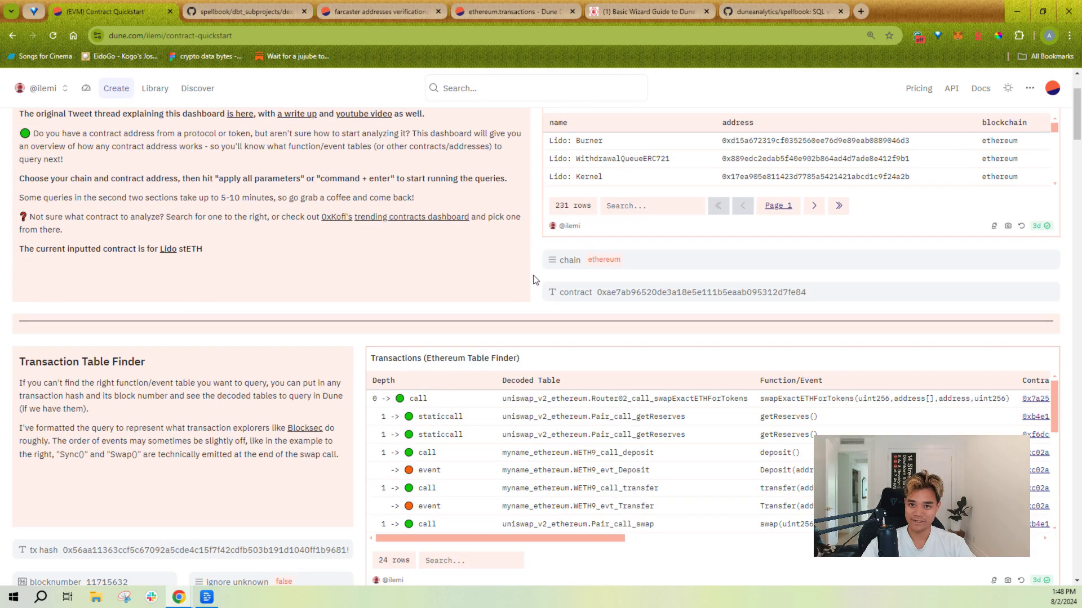
pyautogui.click(629, 293)
pyautogui.scroll(-13, 321, 259)
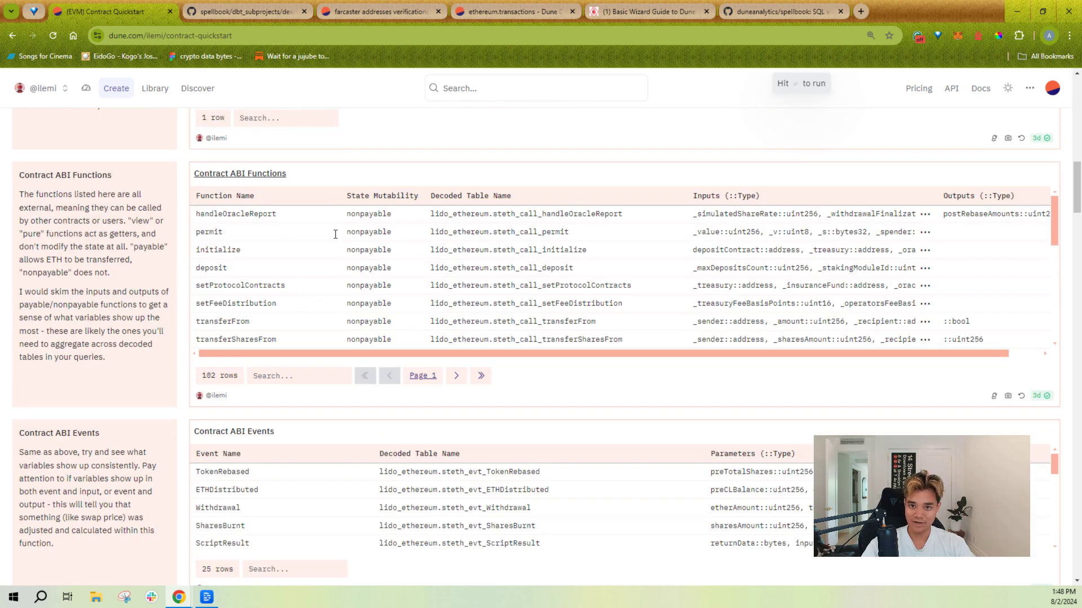
pyautogui.doubleClick(265, 215)
pyautogui.doubleClick(542, 215)
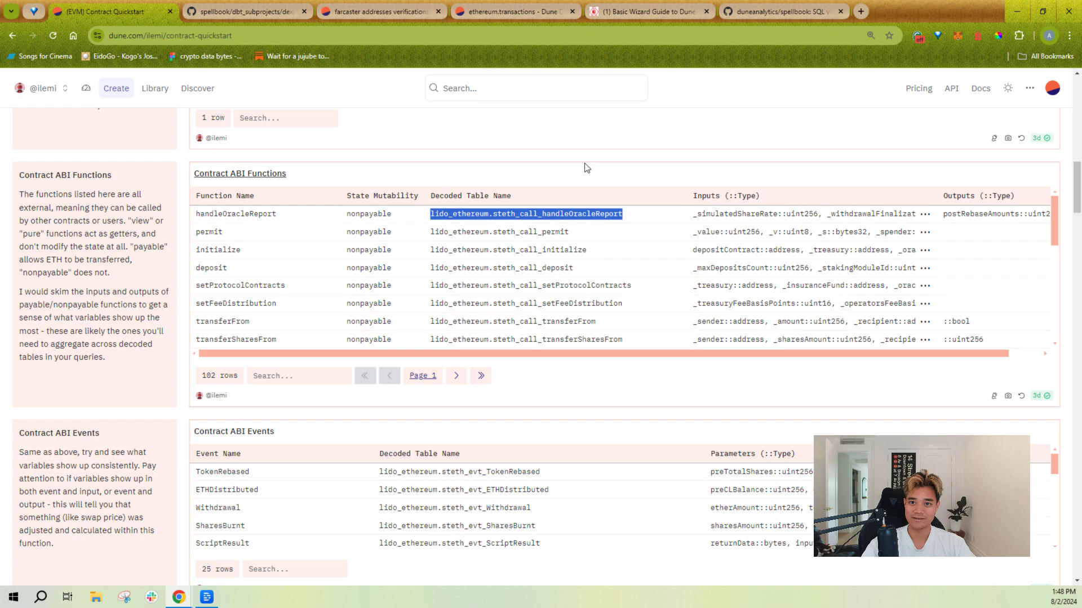
pyautogui.scroll(-5, 208, 248)
pyautogui.scroll(5, 158, 254)
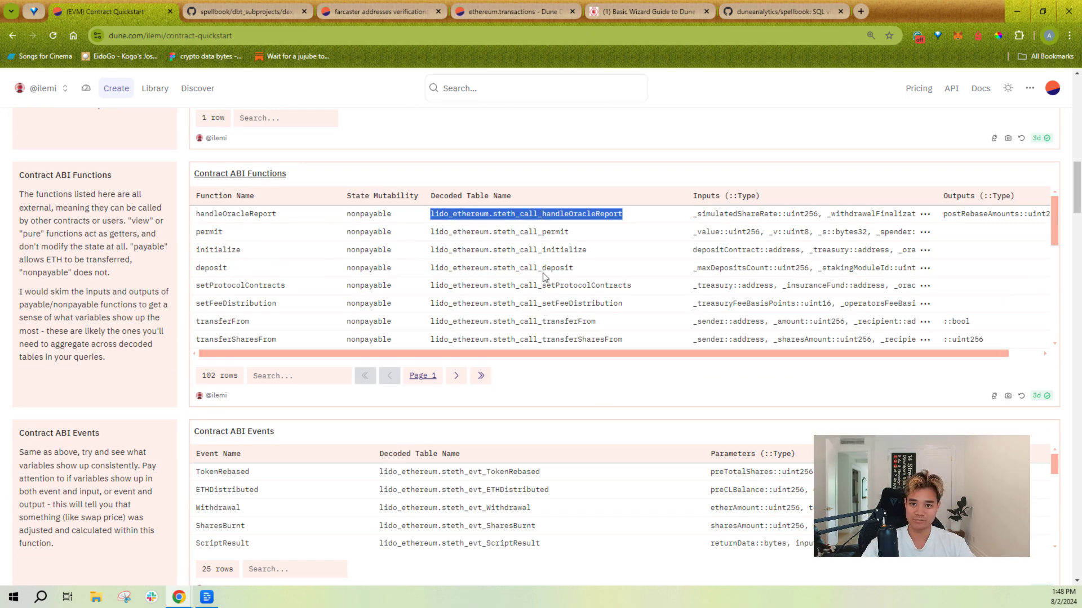
pyautogui.scroll(-1, 538, 281)
pyautogui.scroll(-1, 538, 280)
pyautogui.scroll(10, 538, 280)
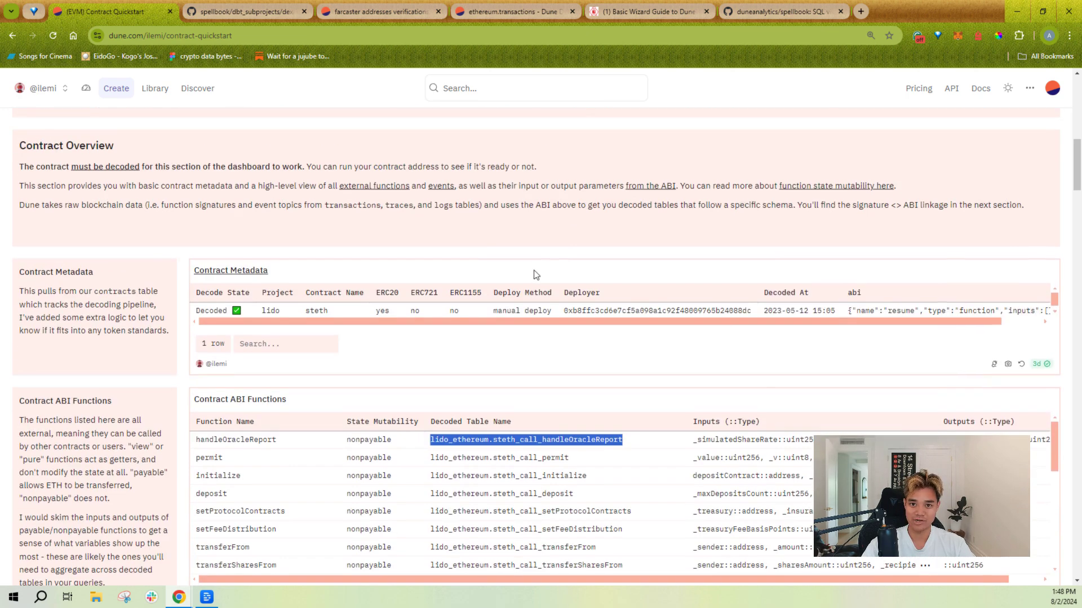
pyautogui.scroll(4, 560, 363)
pyautogui.scroll(-3, 285, 292)
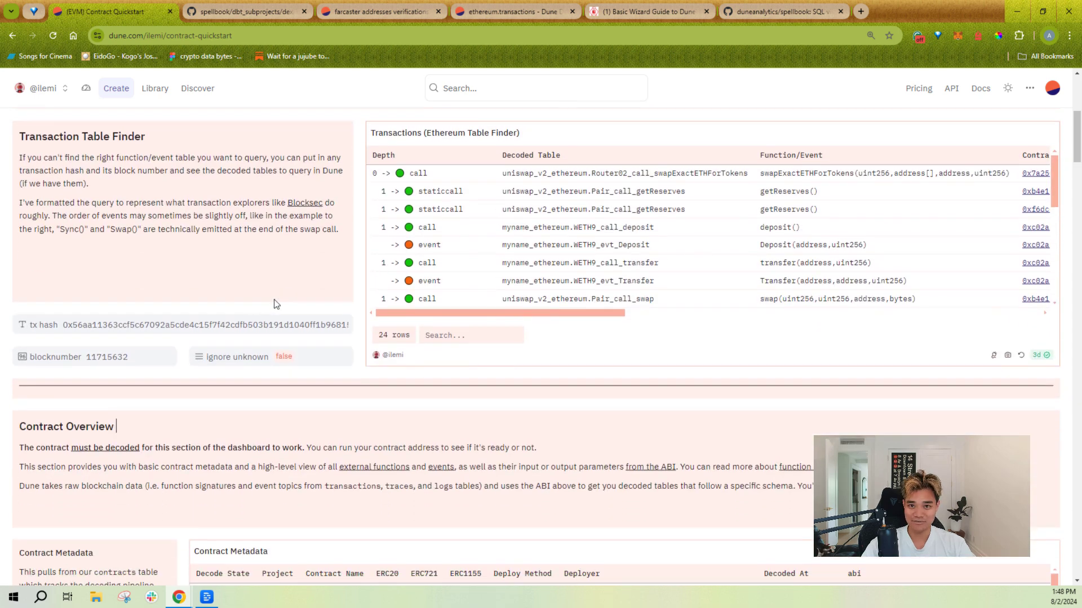
pyautogui.click(247, 322)
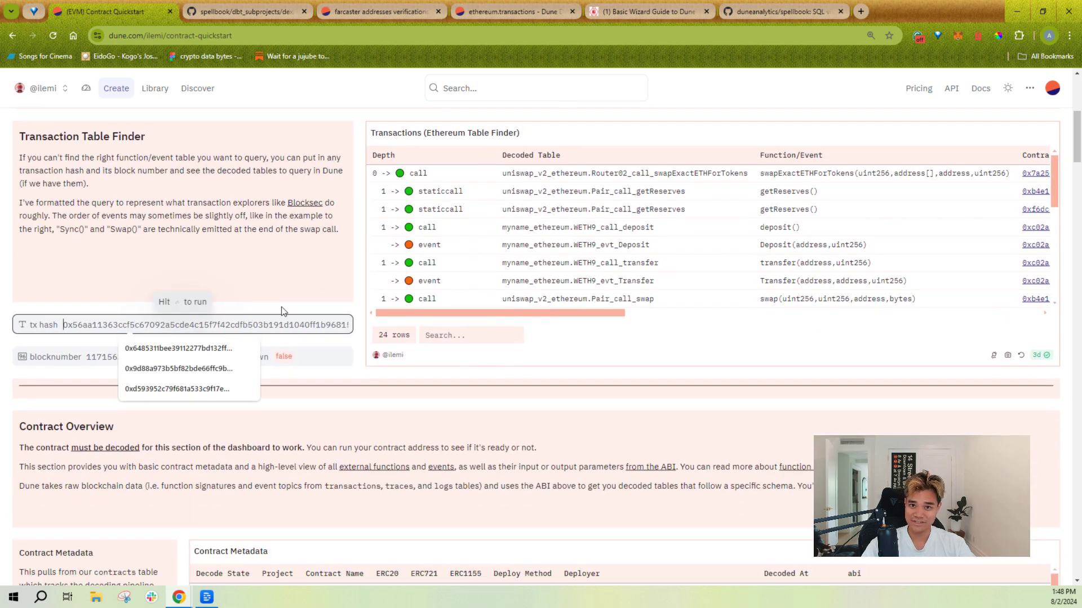
pyautogui.click(314, 228)
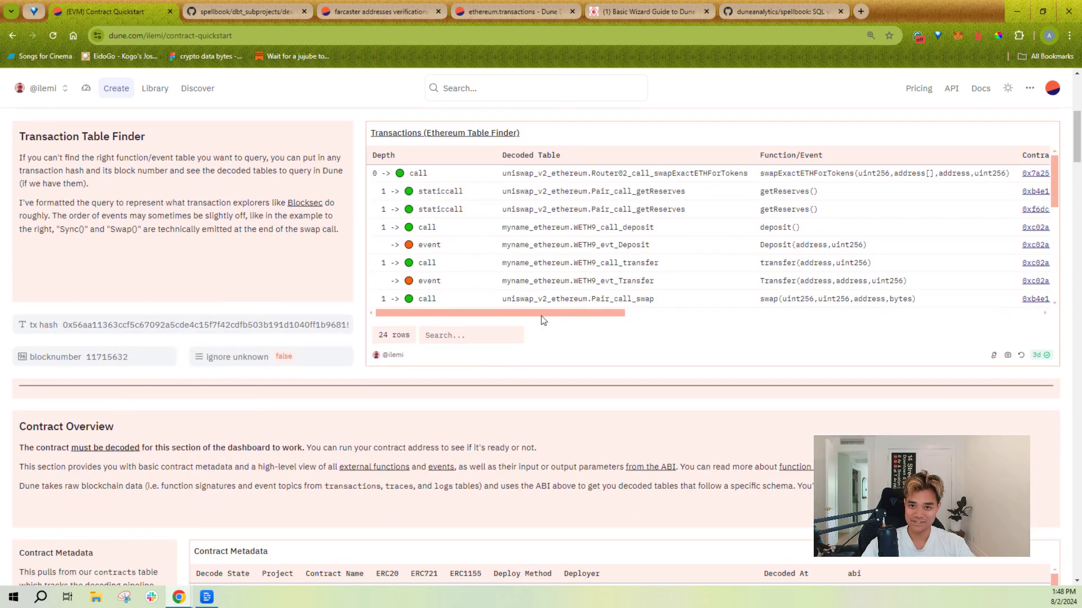
pyautogui.moveTo(542, 319)
pyautogui.mouseDown()
pyautogui.moveTo(553, 318)
pyautogui.moveTo(538, 316)
pyautogui.mouseUp()
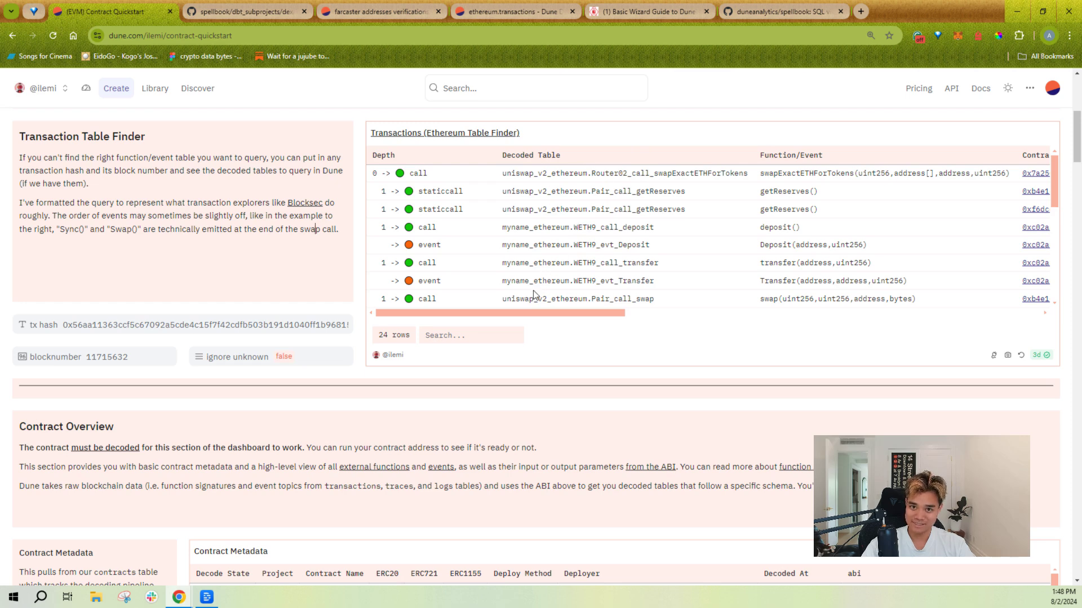
pyautogui.scroll(-1, 535, 294)
pyautogui.scroll(-2, 534, 294)
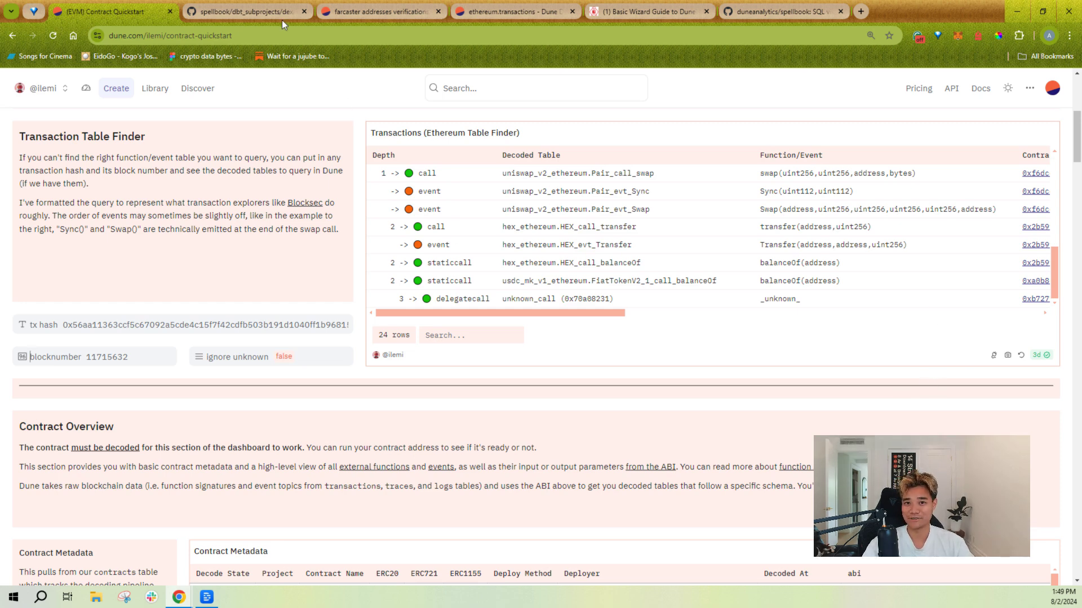
# - From the spellbook dex_trades.sql page, open the repository's Issues list
pyautogui.click(257, 12)
pyautogui.click(90, 118)
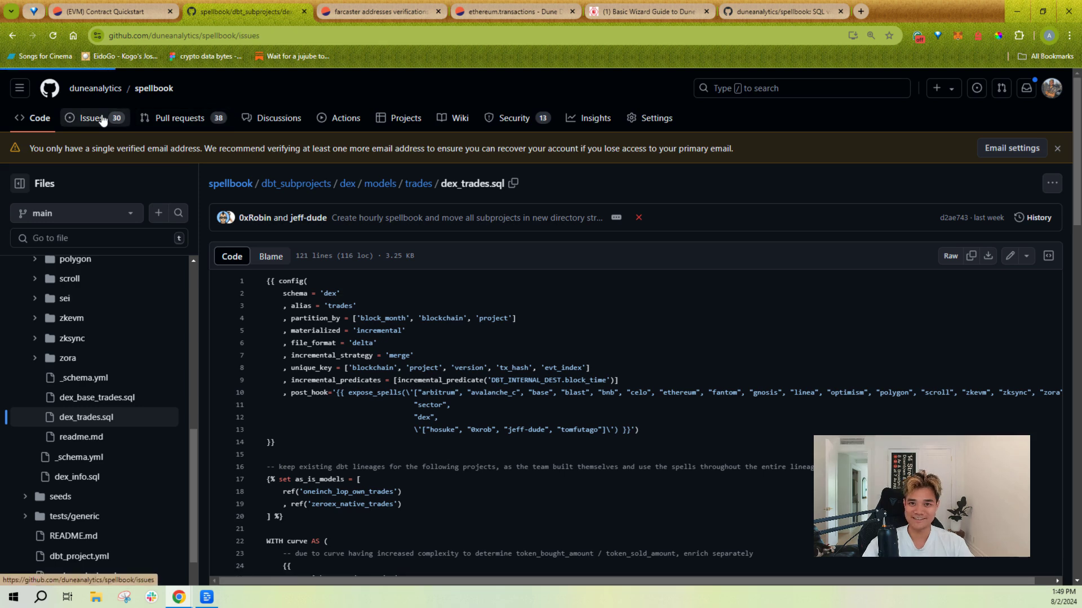